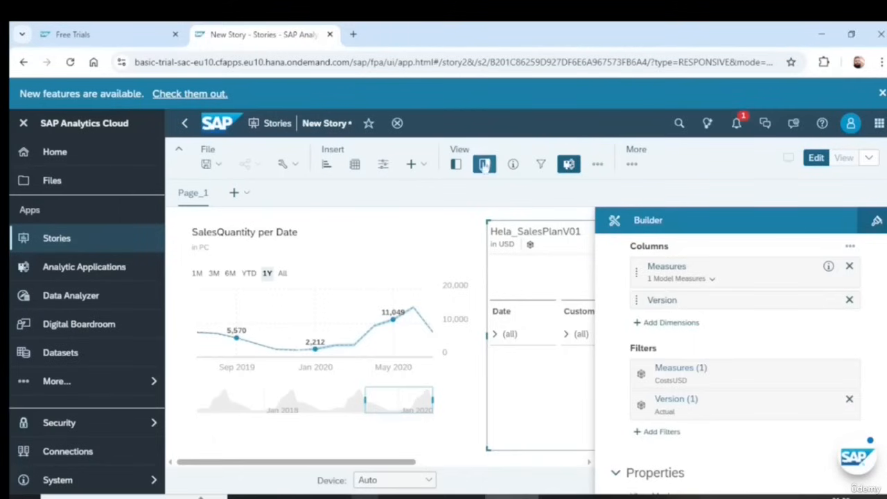
- Hide the Builder, and expand the Customer hierarchy and the US row's Product node in the Hela_SalesPlanV01 table
click(484, 165)
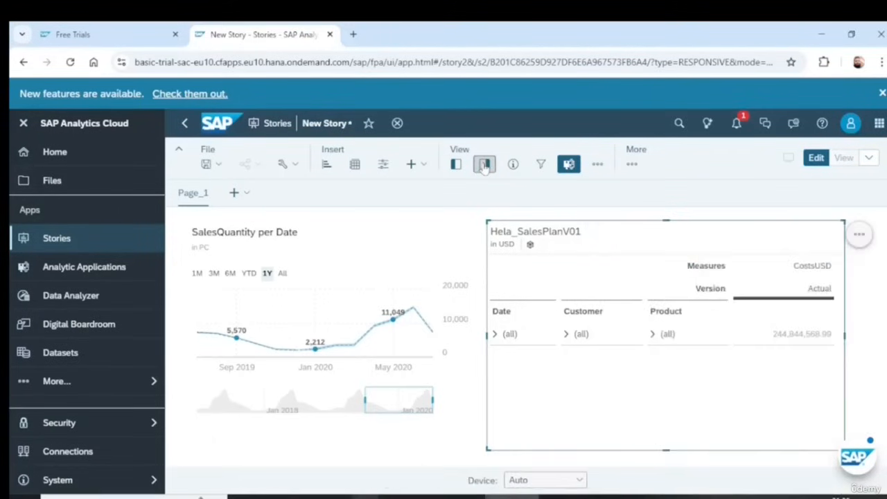
click(566, 334)
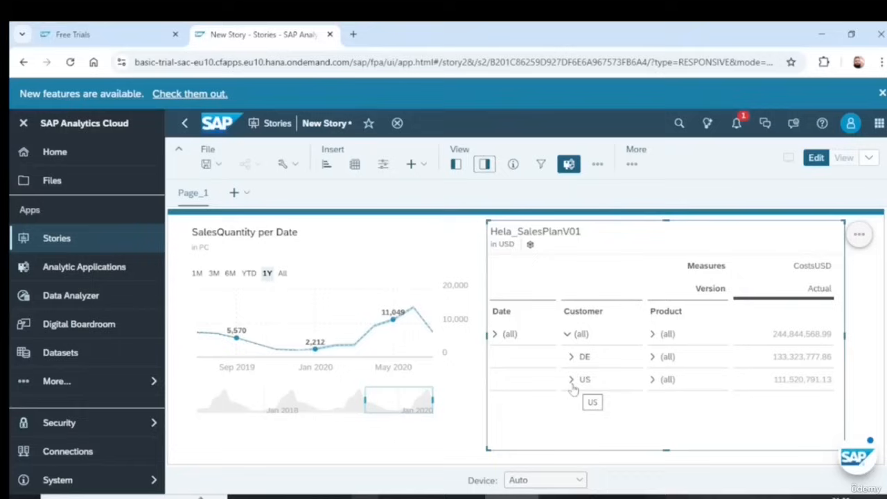
click(654, 383)
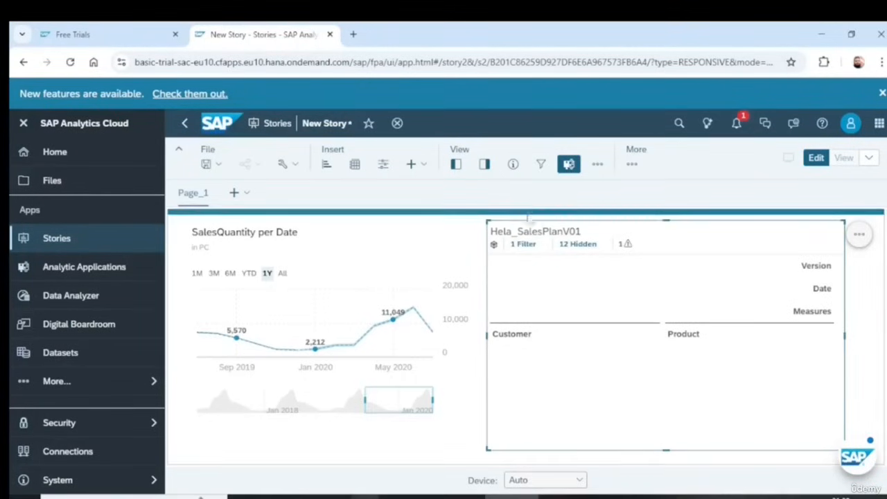
- Delete the Hela_SalesPlanV01 table, and return to the Stories start page while discarding the unsaved story changes
drag(523, 223, 525, 221)
key(Delete)
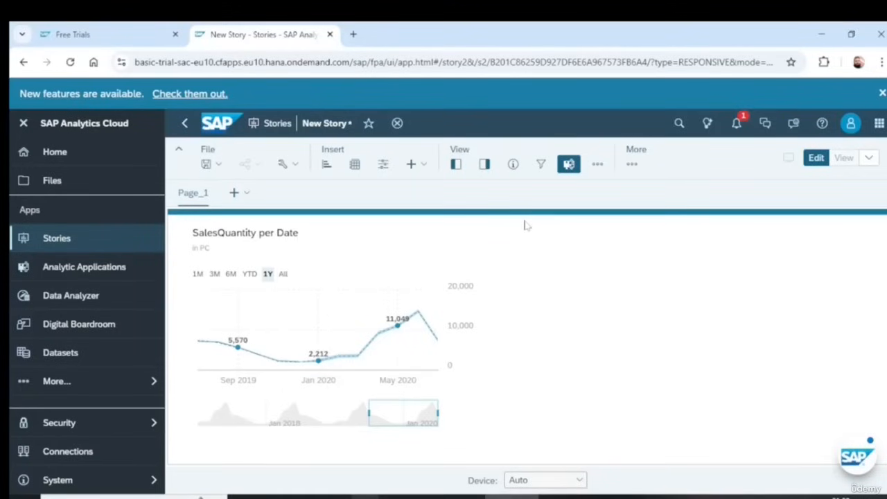
click(57, 239)
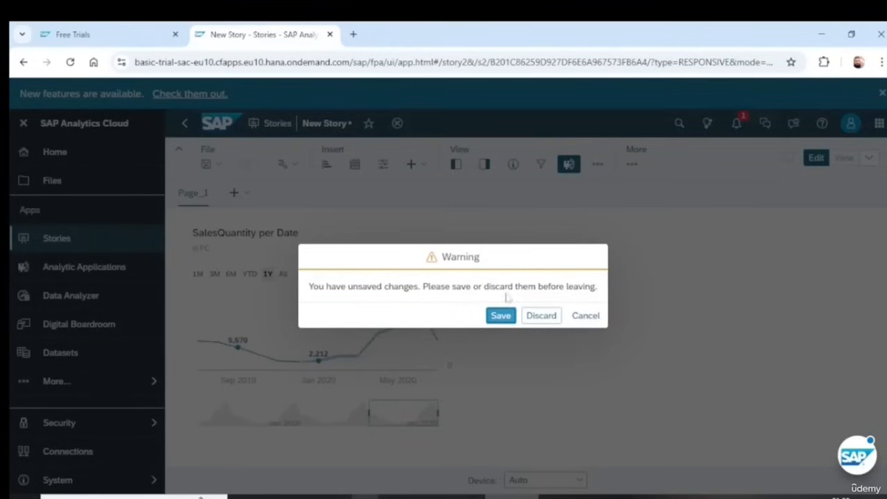
click(540, 316)
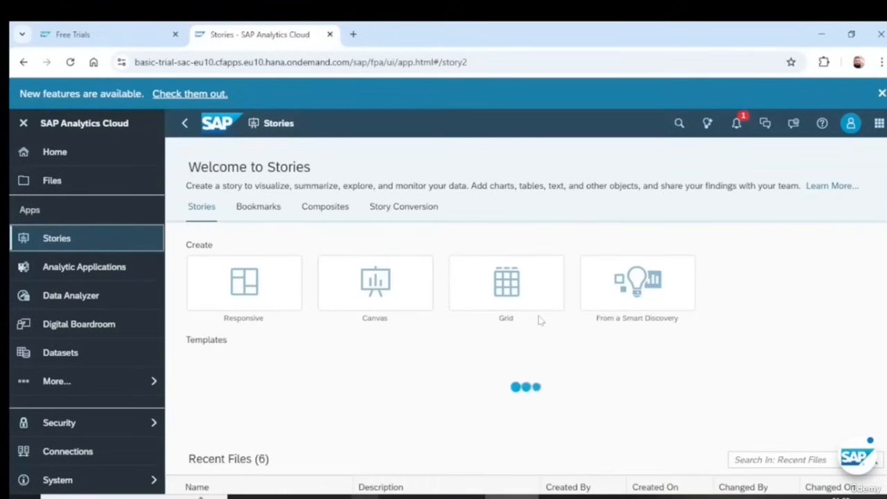
- Open the recent story Hela_StorySalesPlan01 and collapse the main navigation
scroll(526, 314, down, 4)
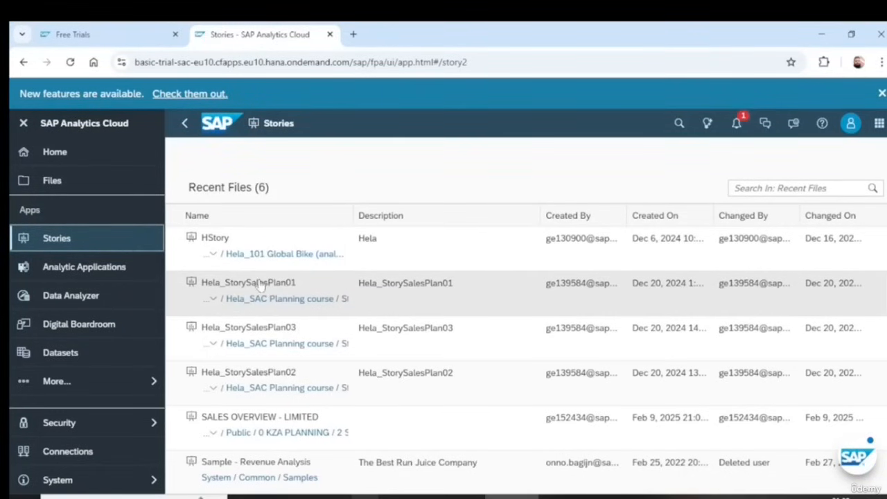
click(261, 283)
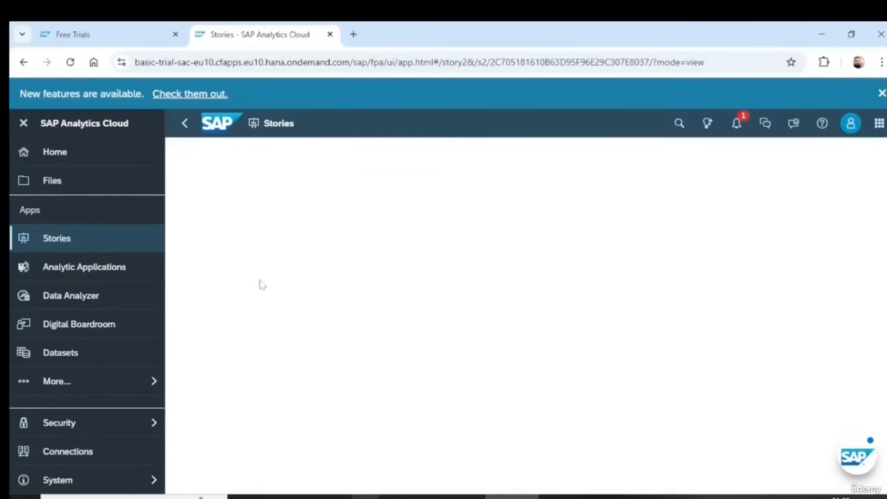
click(24, 124)
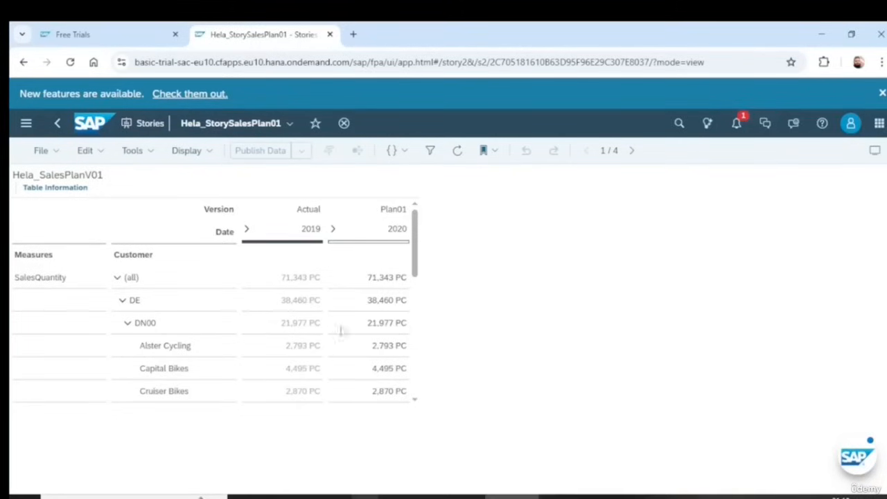
- Set the 2020 Plan01 SalesQuantity for all customers to 80000
click(388, 281)
click(389, 283)
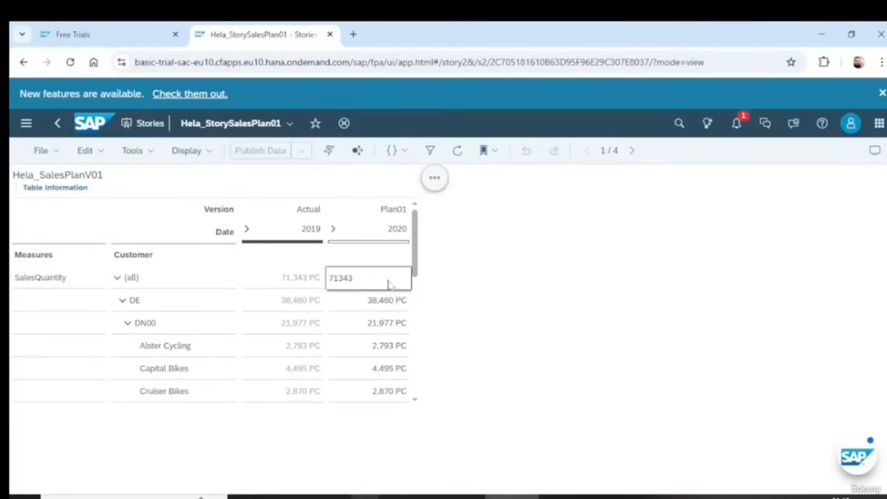
key(BackSpace)
key(BackSpace)
key(BackSpace)
key(BackSpace)
key(BackSpace)
text(80000)
key(Return)
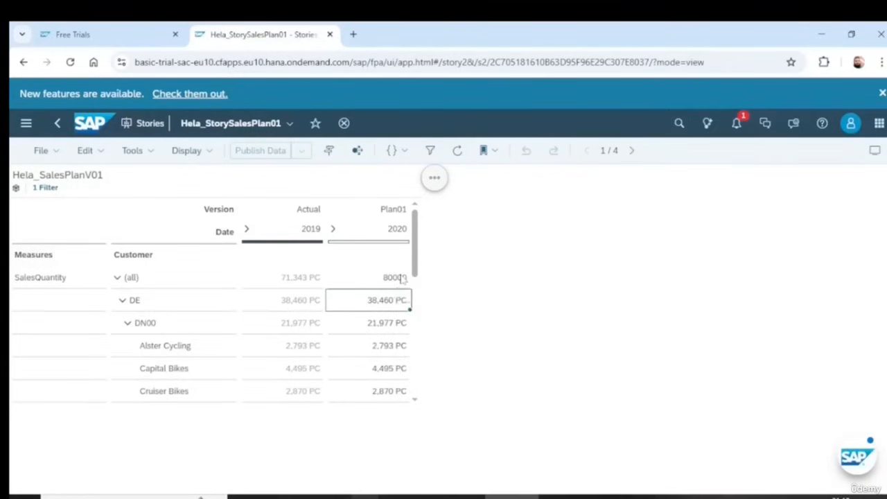
- Try to add a unit suffix to the all-customers Plan01 value, and recommit it as 80000
double_click(401, 278)
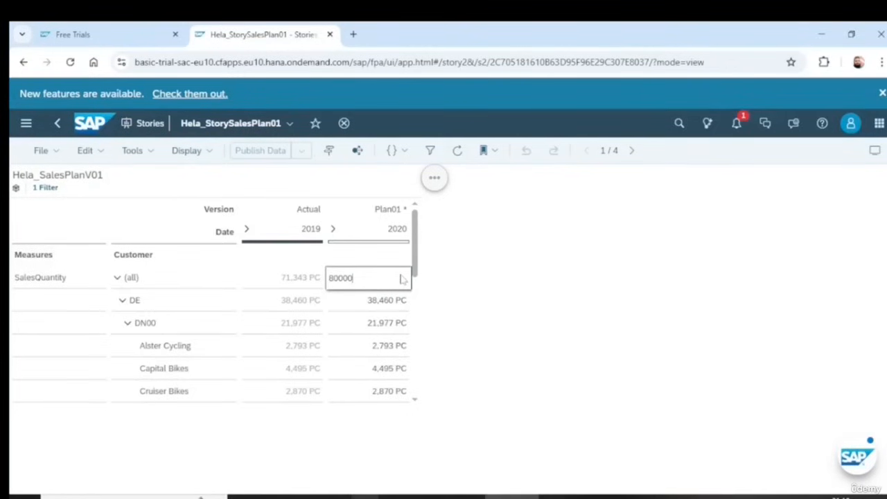
key(Return)
text(P)
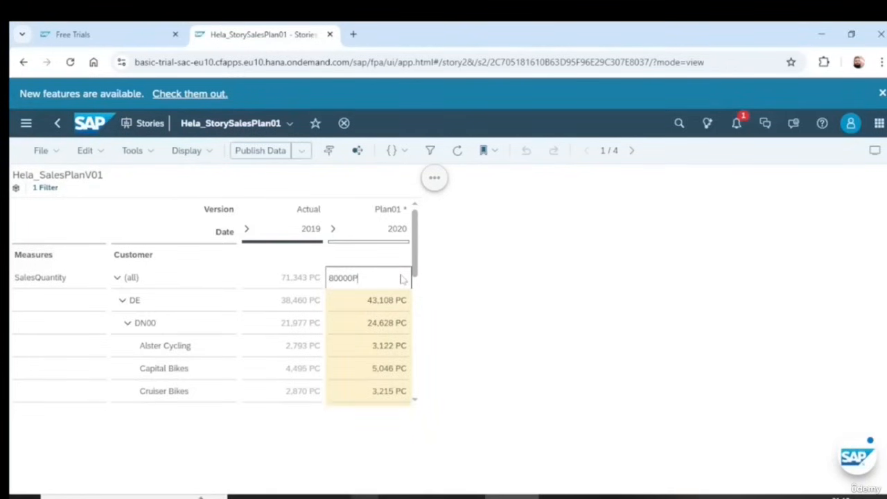
key(BackSpace)
key(BackSpace)
text(P)
key(BackSpace)
key(Return)
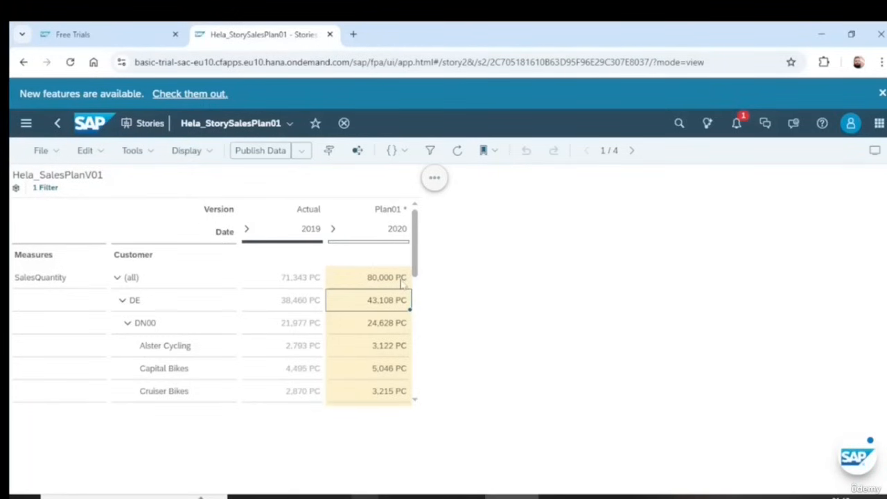
- Start Distribute Value on the all-customers Plan01 cell, and choose equal redistribution among Customer members of lower level
click(395, 277)
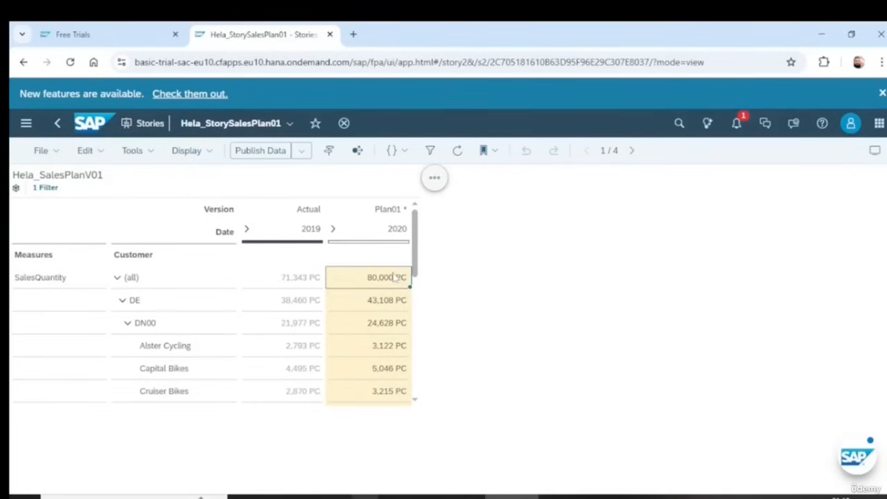
right_click(395, 277)
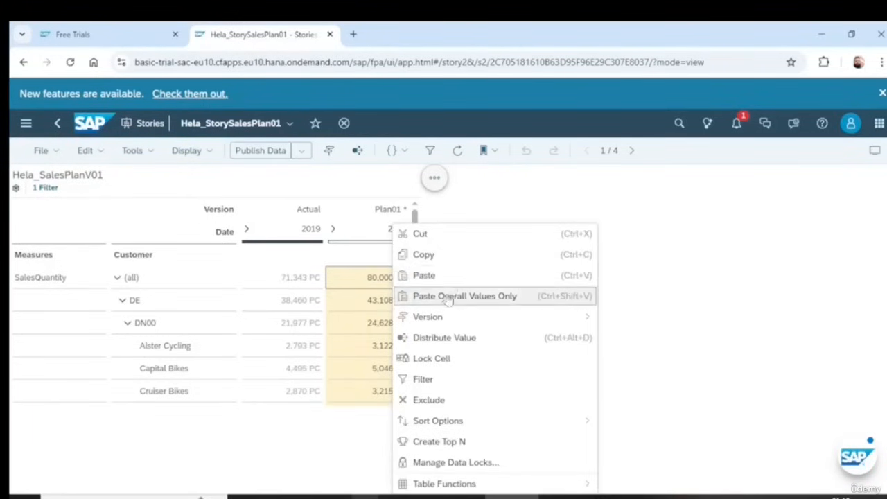
click(442, 338)
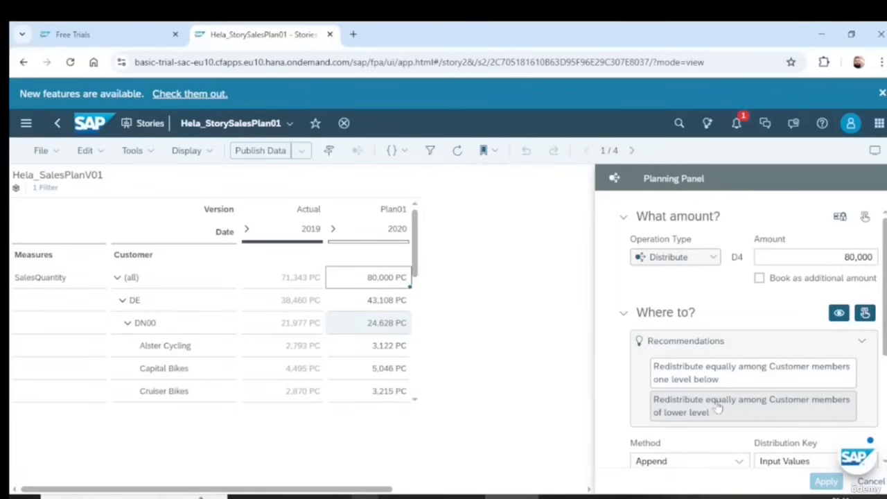
click(718, 409)
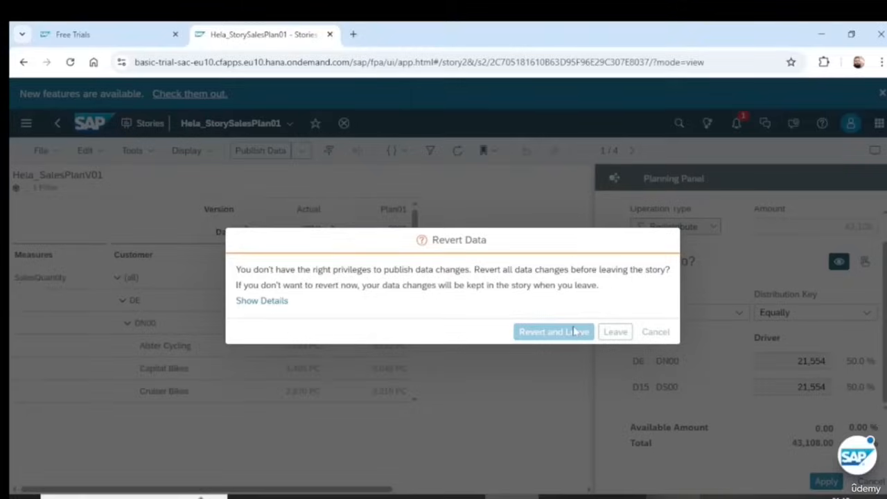
- Revert the data changes on leaving the story for Connections, and open the 0S4Live connection for editing
click(573, 331)
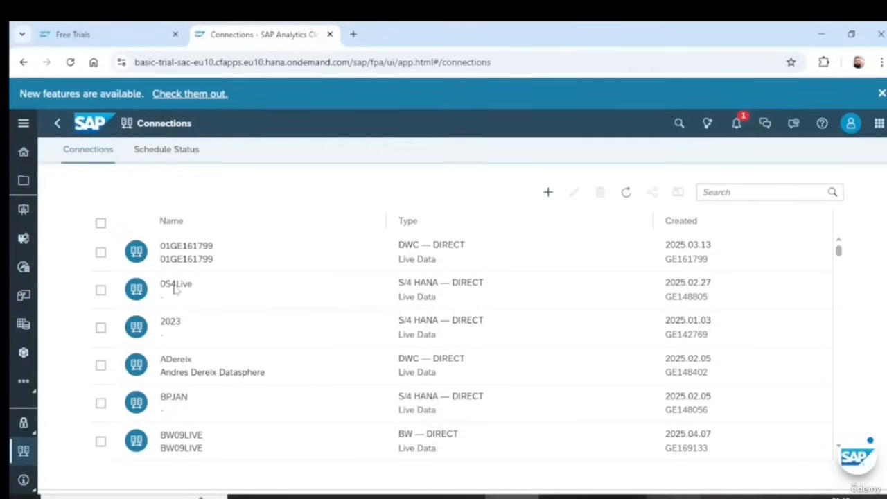
click(102, 291)
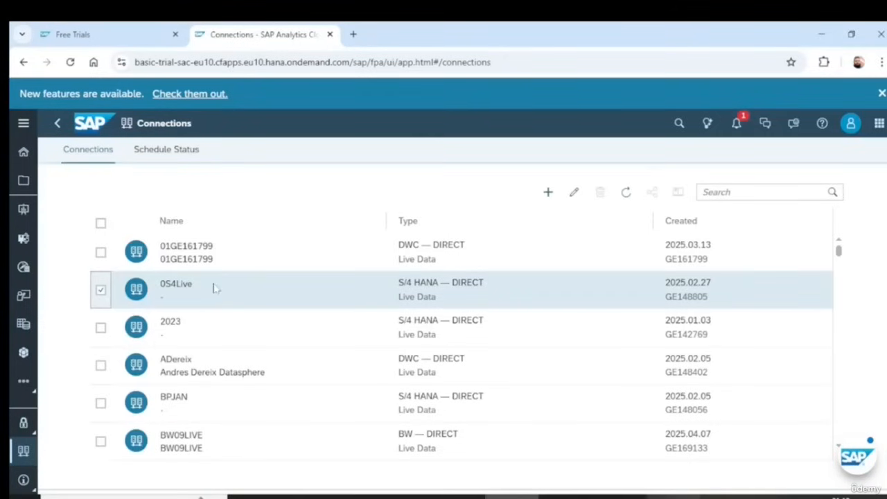
click(574, 200)
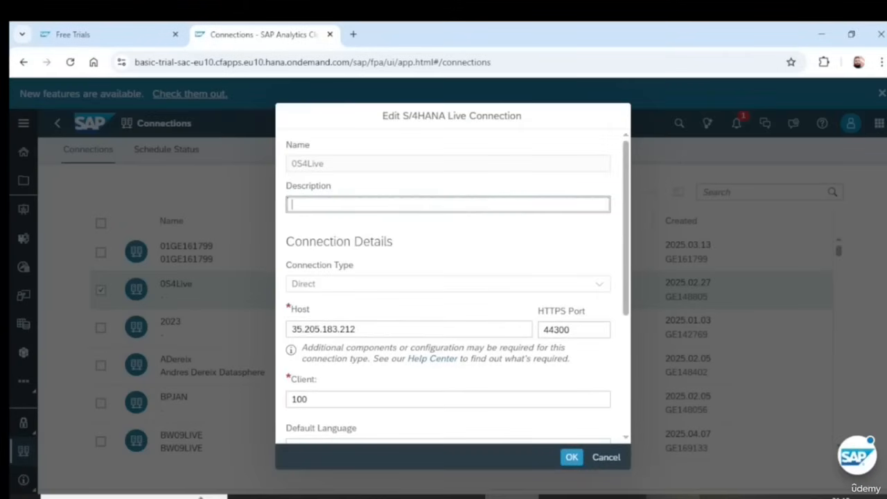
- Examine the 0S4Live connection's host, port, client, language and authentication settings, and close them without saving
scroll(466, 295, down, 1)
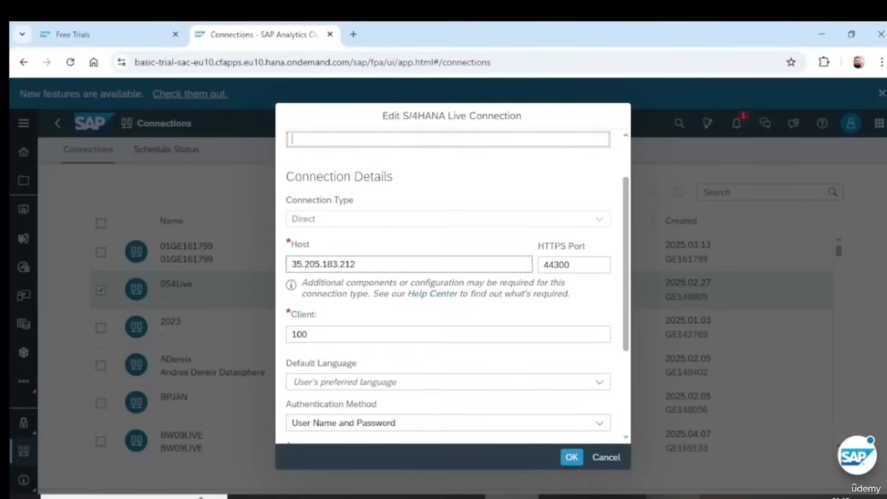
scroll(504, 269, down, 2)
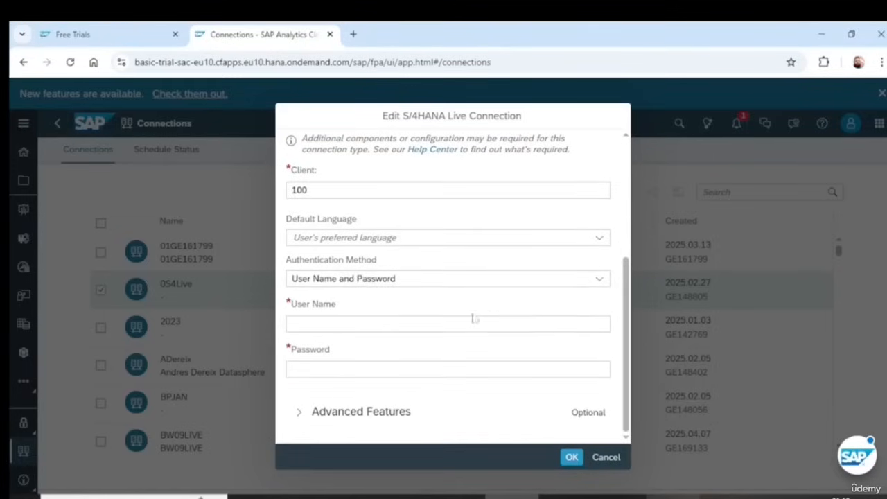
scroll(410, 341, up, 3)
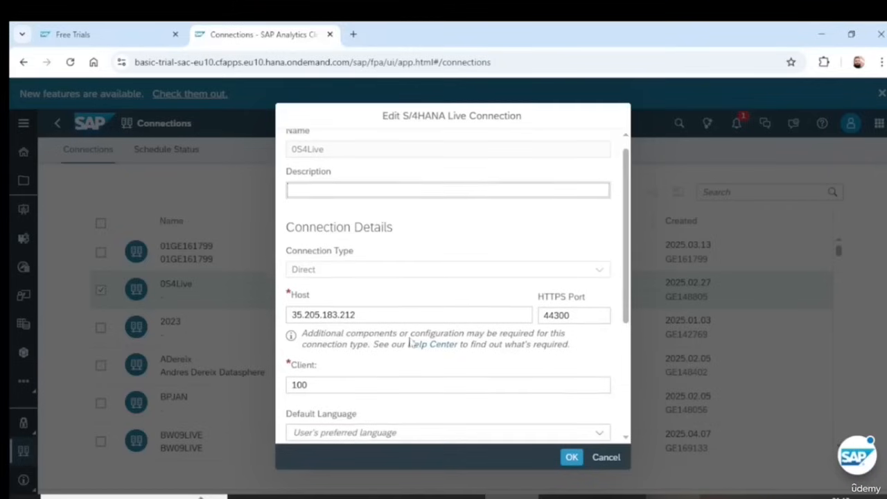
scroll(410, 341, up, 1)
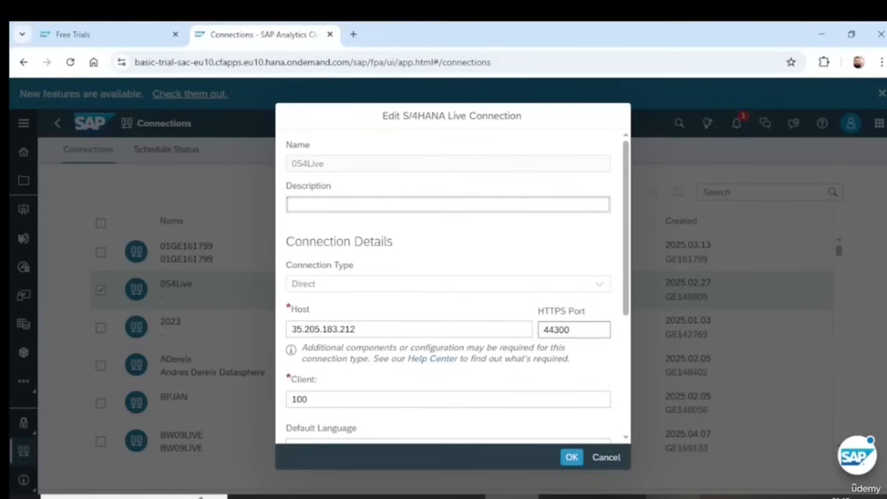
click(611, 464)
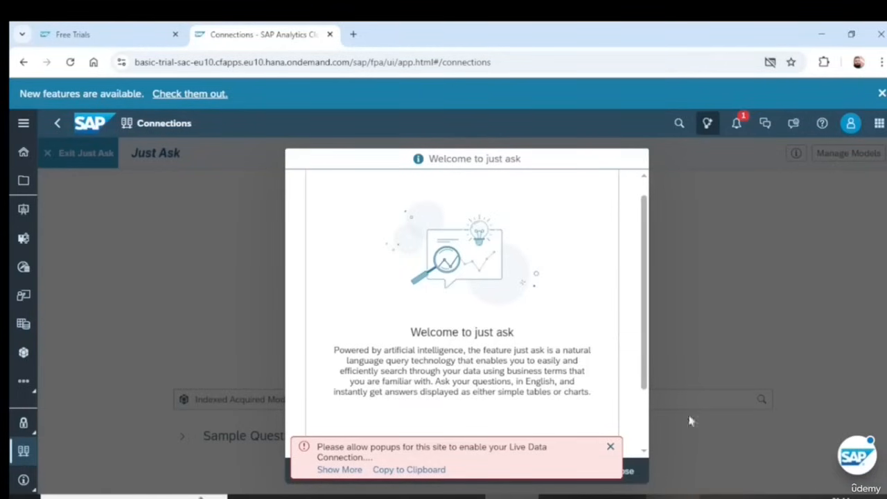
- Dismiss the pop-up error and the Just Ask welcome dialog, and always allow pop-ups and redirects from this site
click(609, 447)
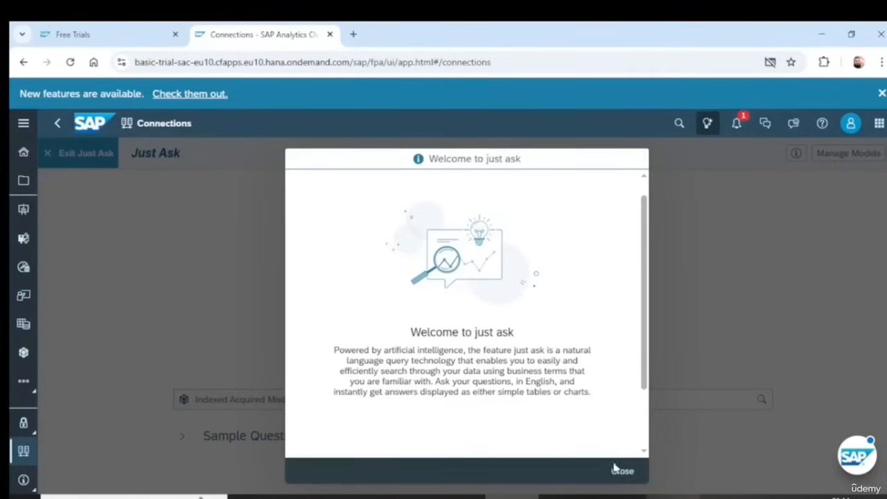
click(617, 469)
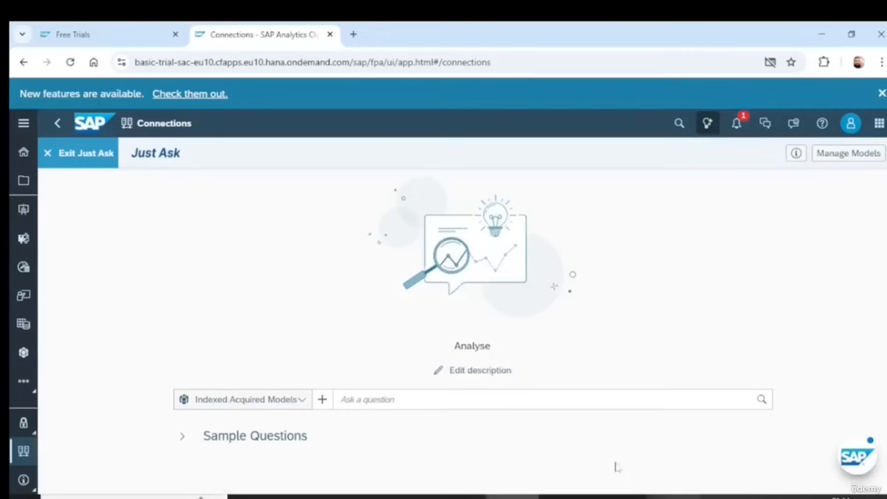
click(770, 62)
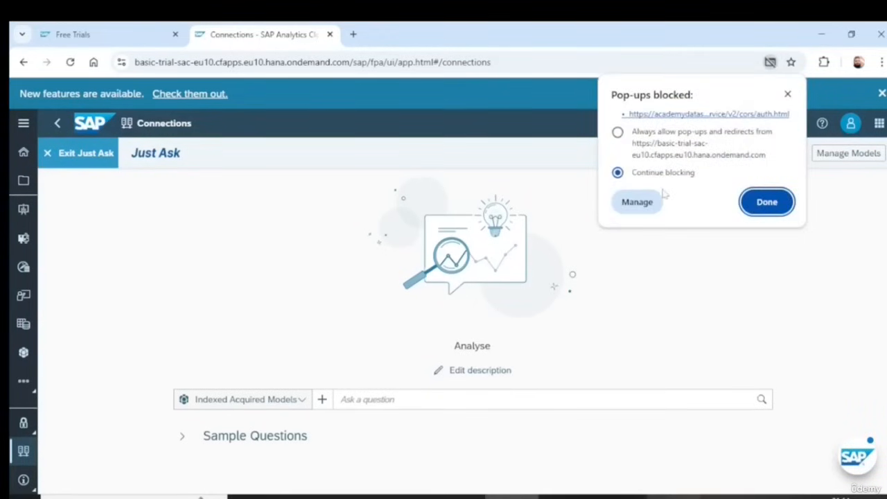
click(618, 131)
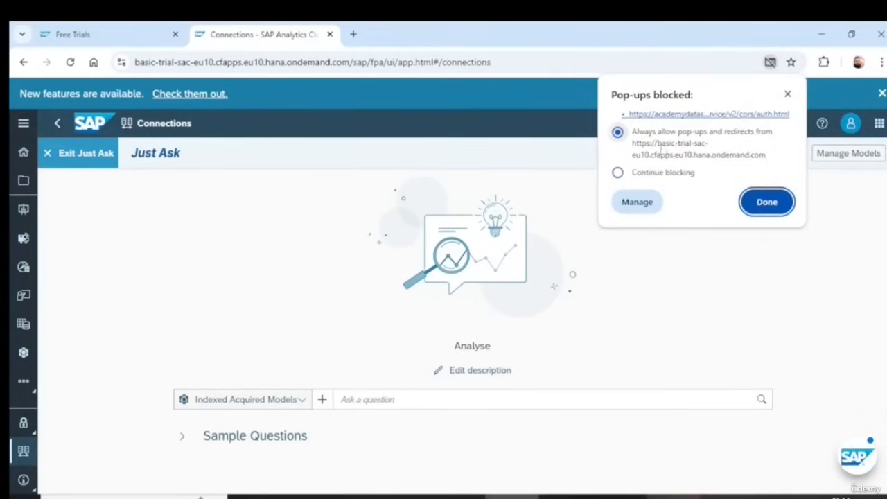
click(762, 203)
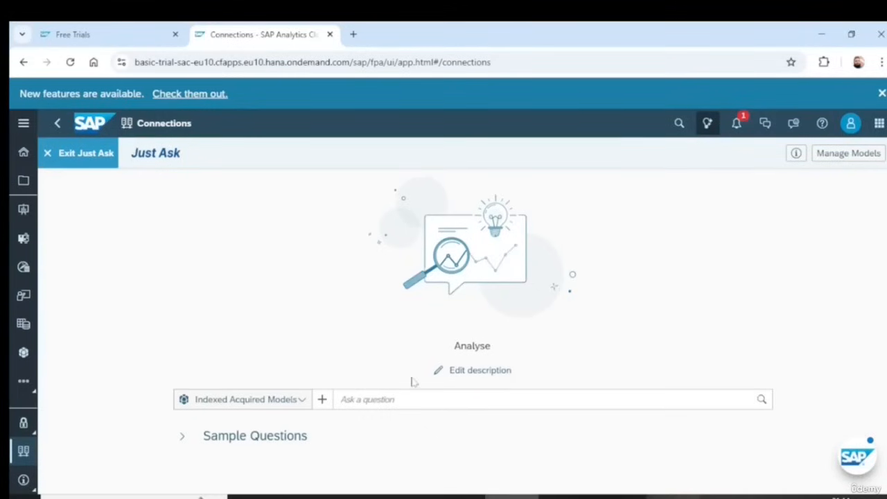
- Filter the indexed acquired models by "sales" and restrict the Just Ask search to Sales_SampleModel
click(399, 398)
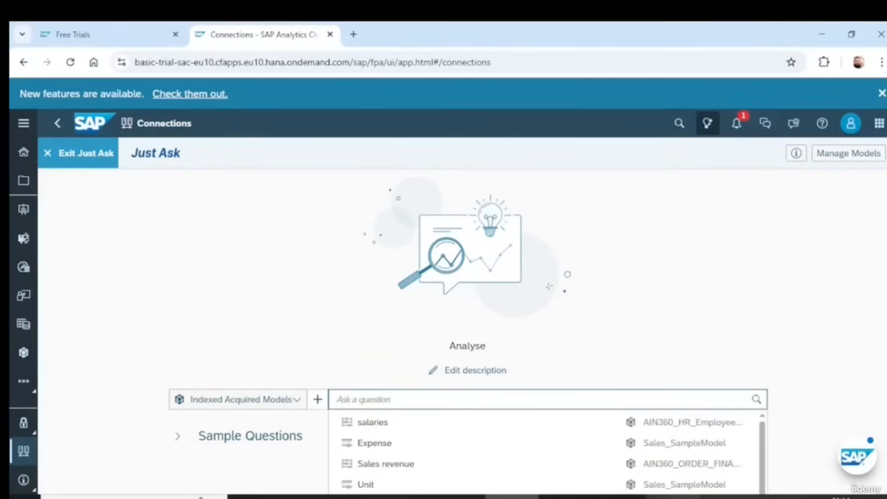
click(326, 364)
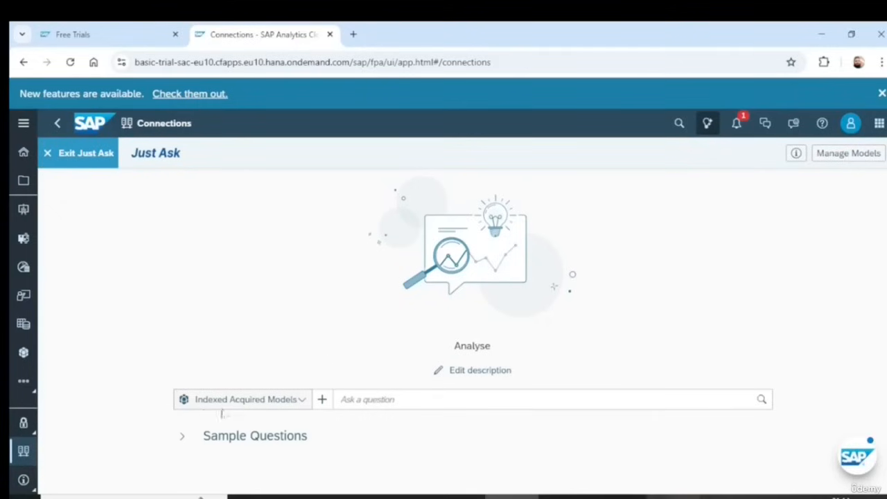
click(402, 397)
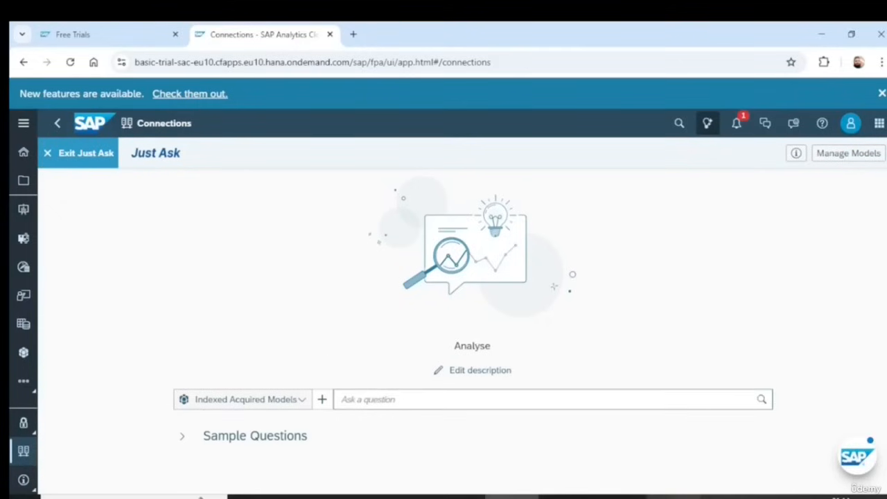
click(302, 400)
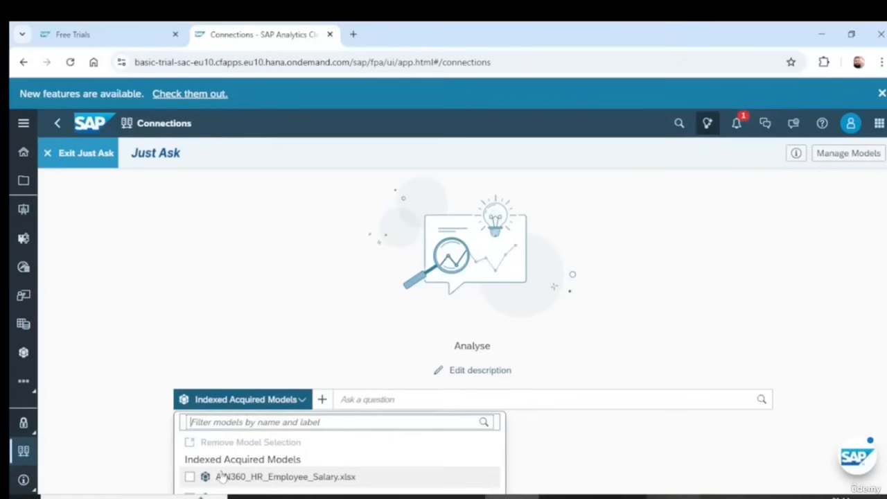
text(sa)
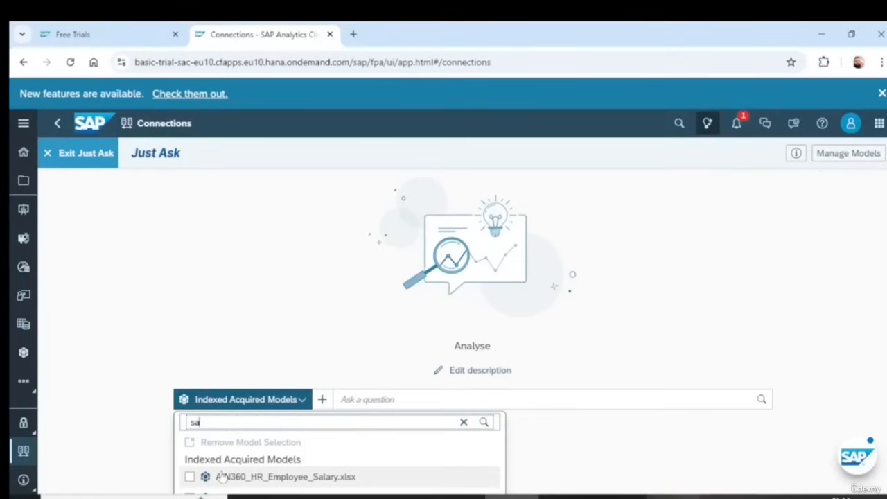
text(les)
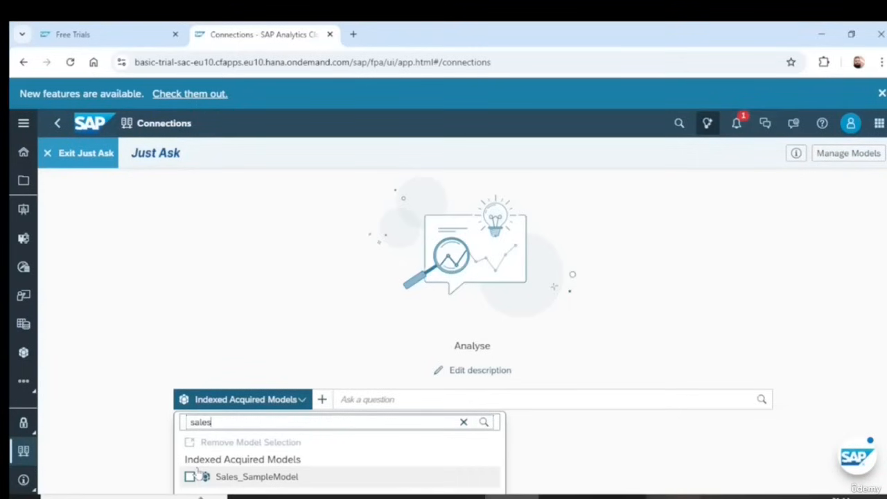
click(197, 476)
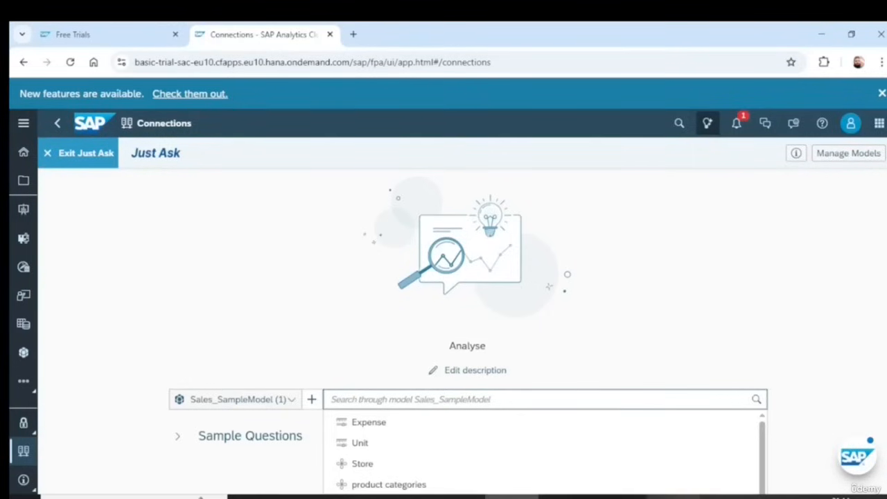
- Browse the model's suggested fields and ask Just Ask "please make a pi chart of sales of products"
scroll(475, 427, down, 1)
scroll(475, 431, down, 1)
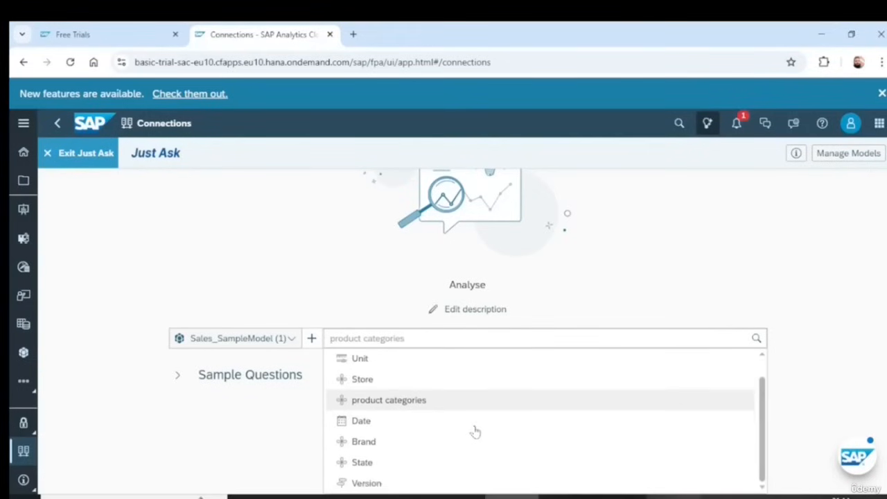
scroll(475, 431, up, 2)
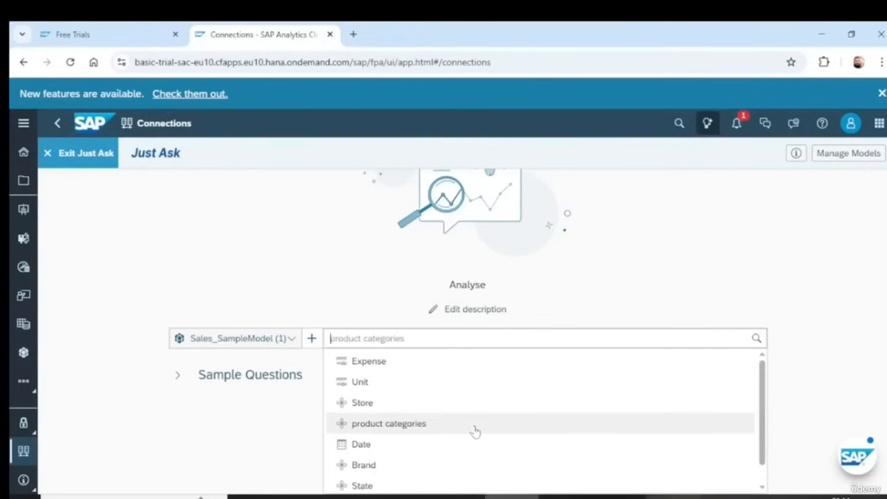
scroll(476, 431, down, 2)
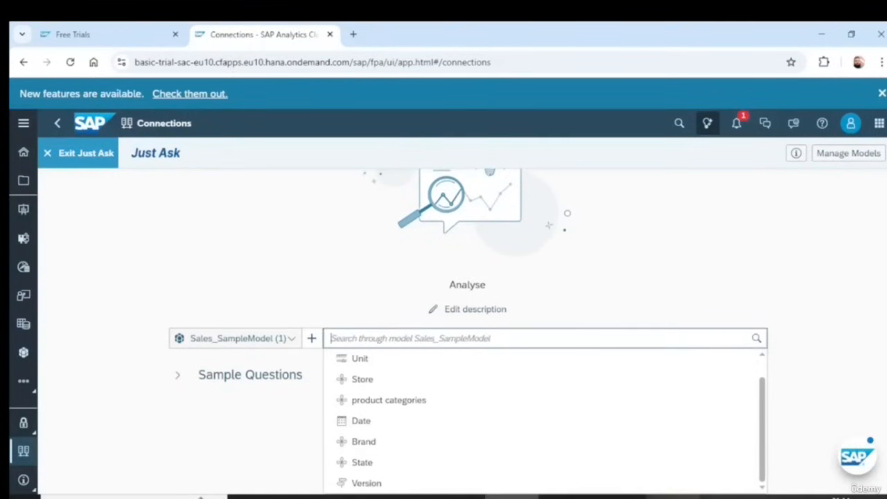
text(pl)
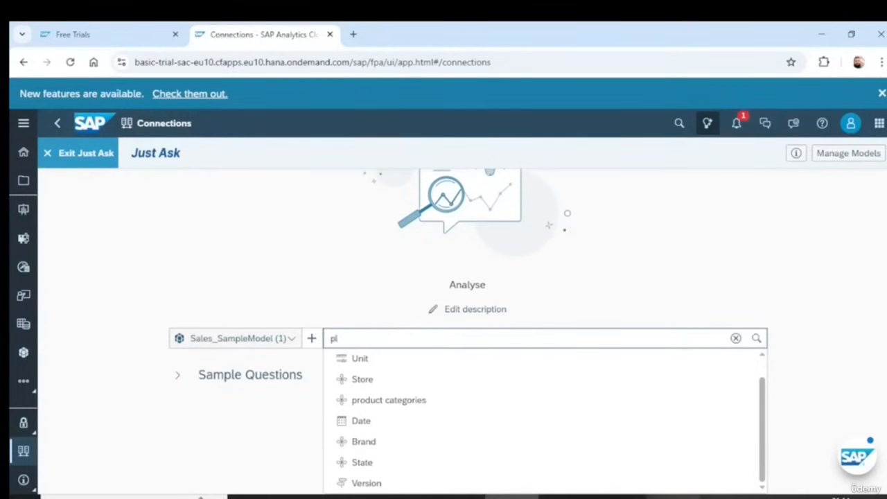
text(ea)
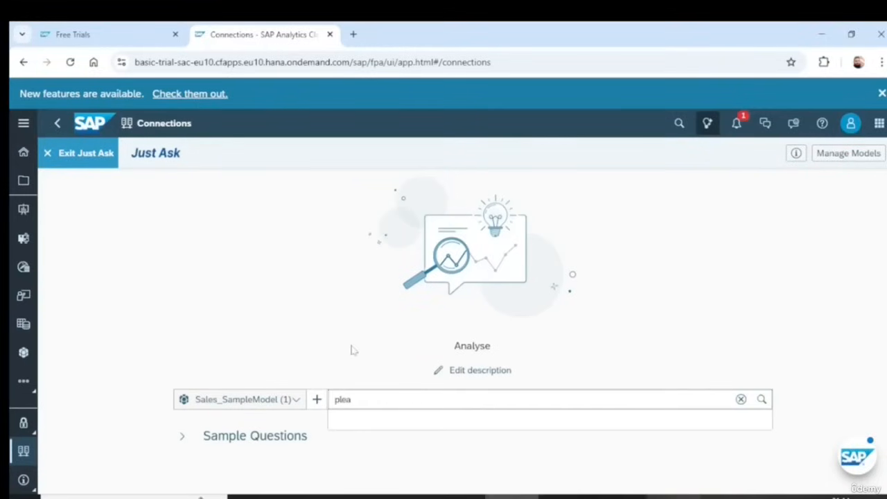
text(se make a pi)
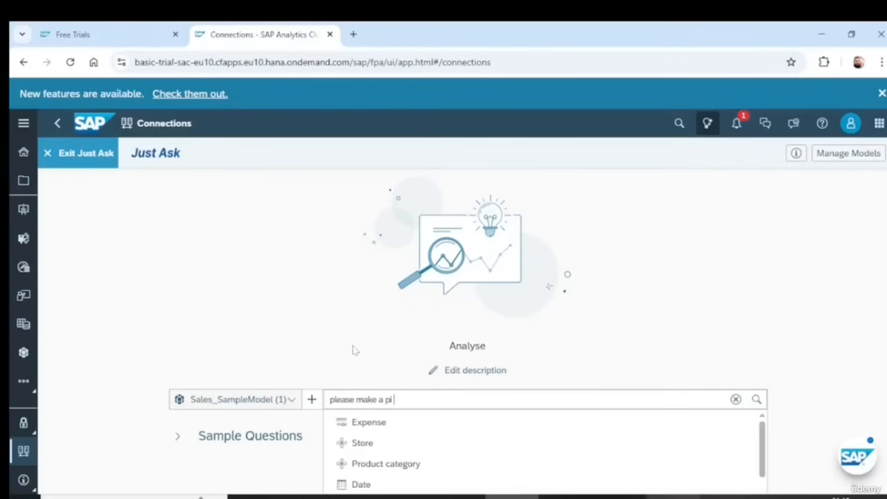
text( chart)
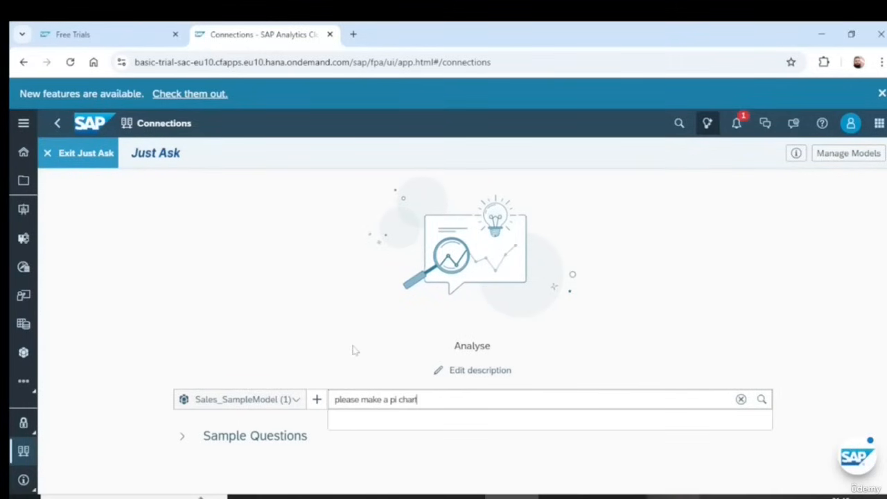
text( of)
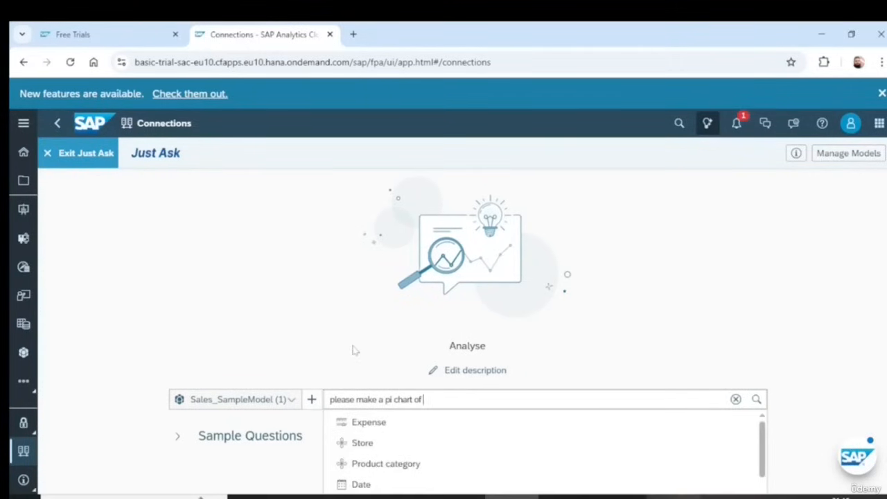
text( sales)
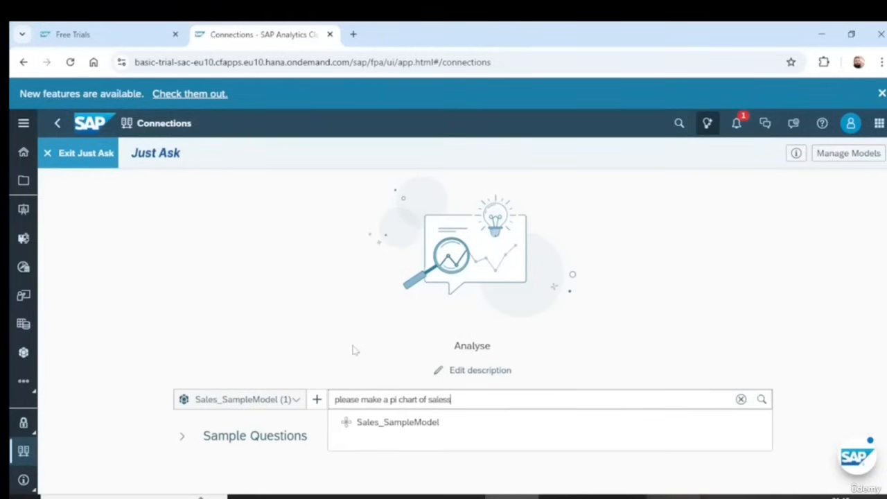
text(s)
key(BackSpace)
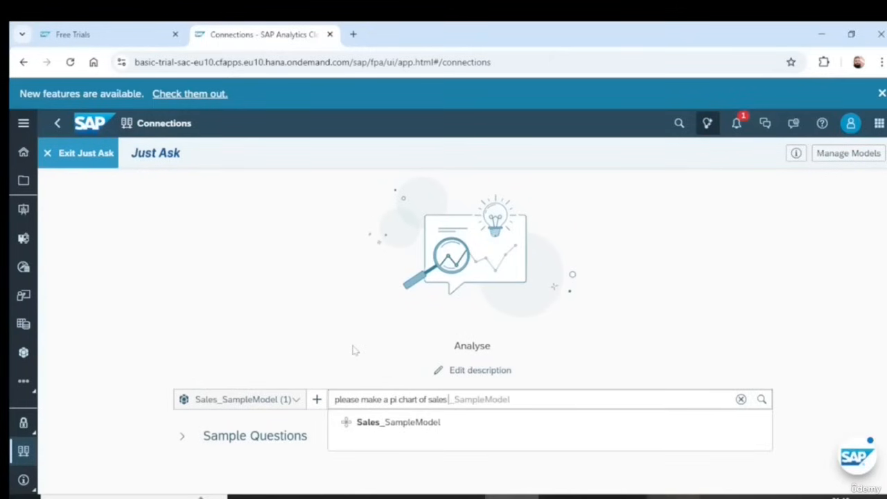
text(of )
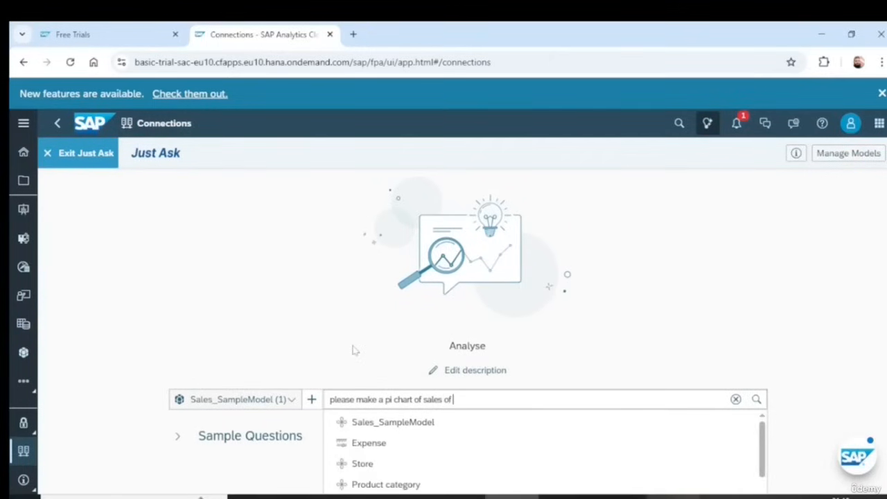
text(pro)
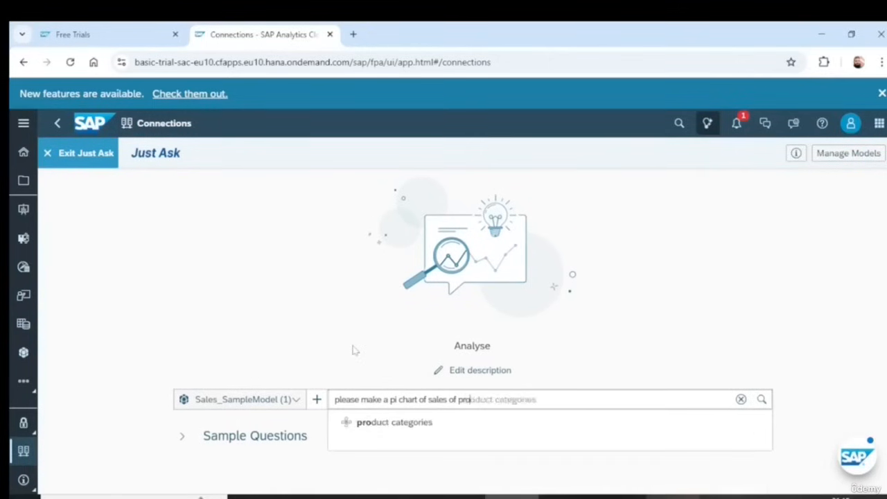
text(duct)
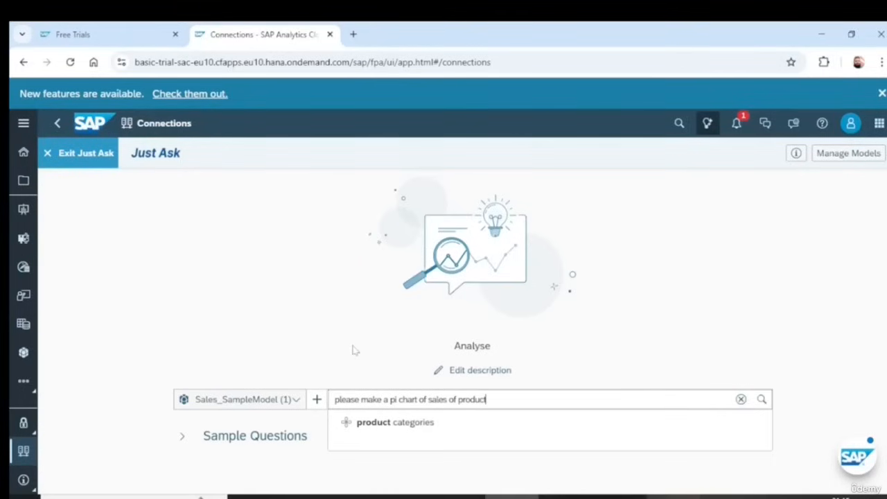
text(s)
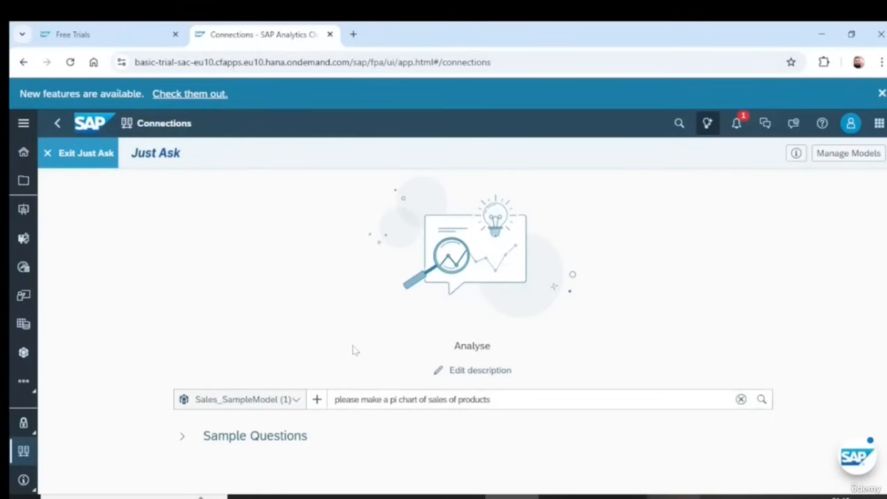
key(Return)
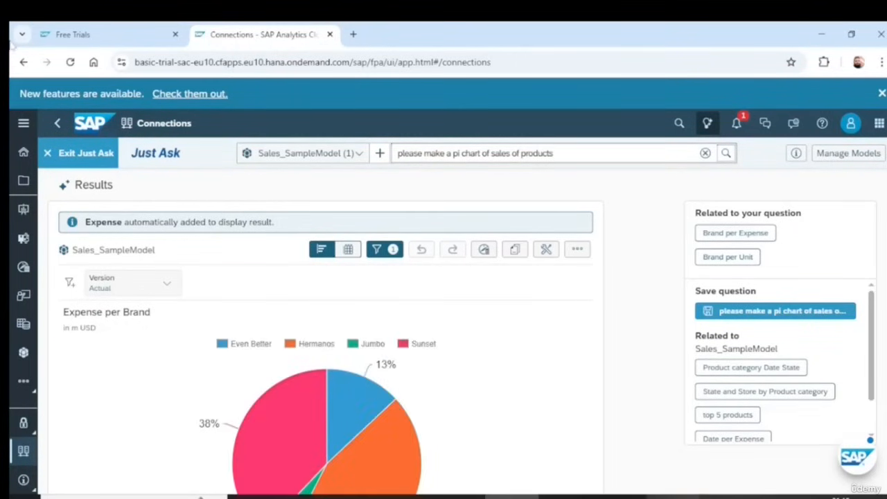
- Inspect the expense details of the individual brand slices in the resulting pie chart
scroll(481, 360, down, 1)
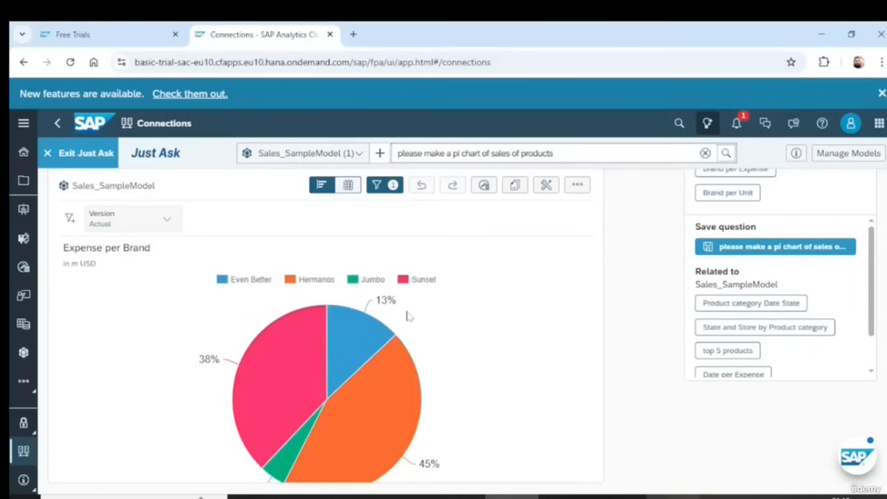
mouse_move(392, 421)
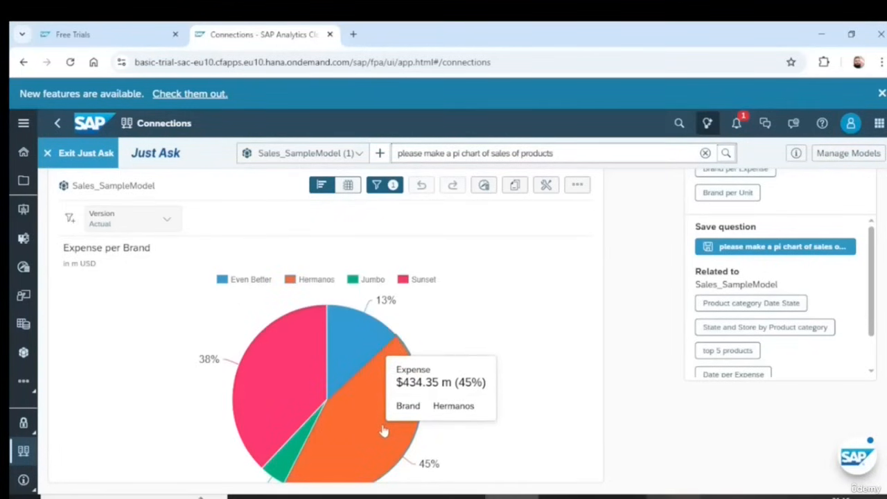
mouse_move(290, 322)
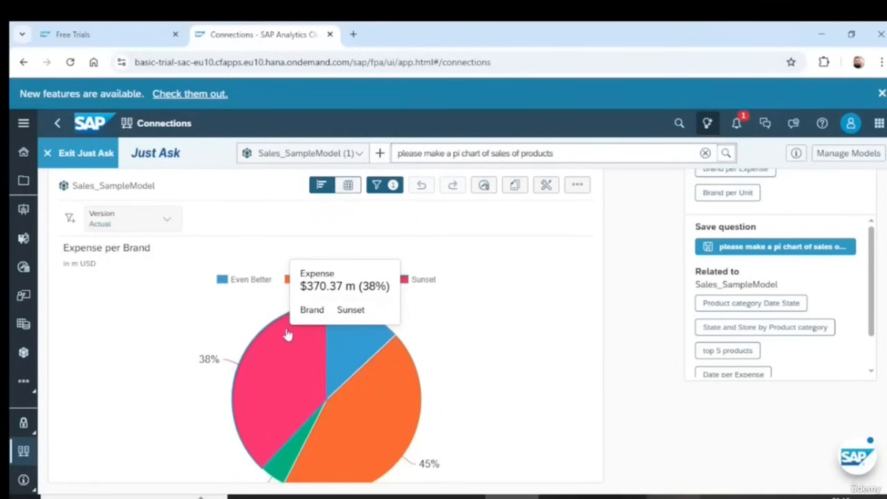
mouse_move(350, 328)
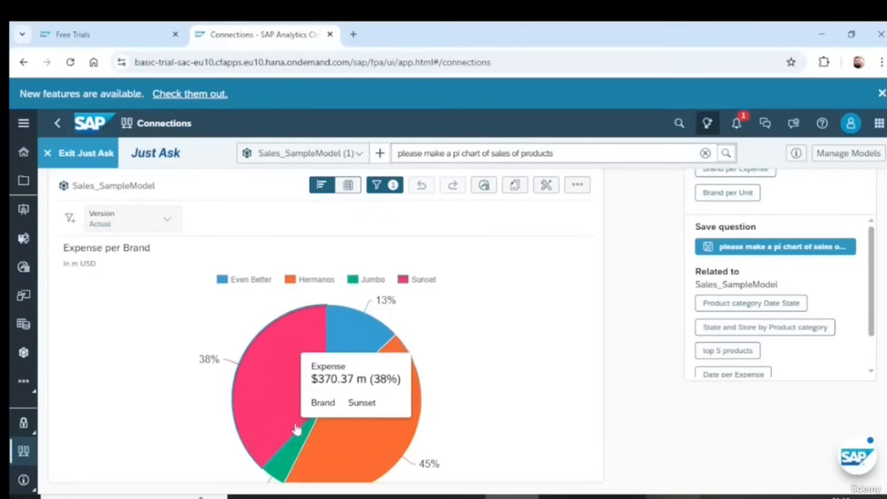
mouse_move(291, 449)
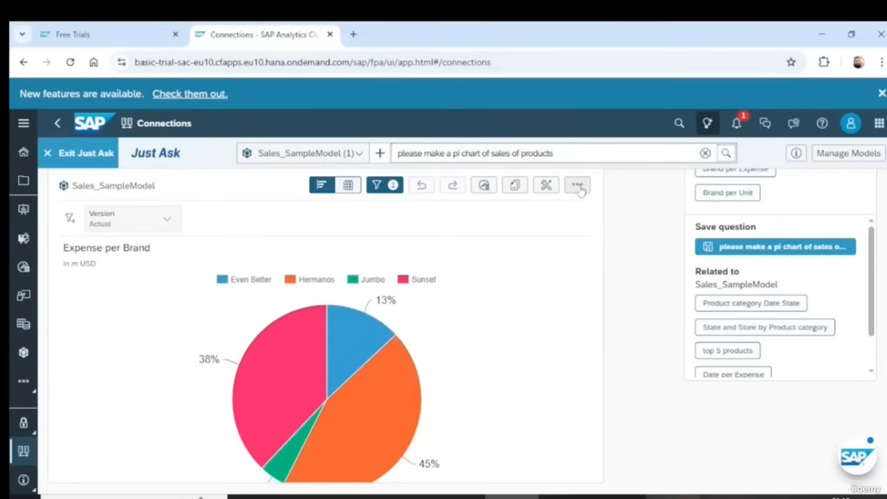
- View the additional chart actions for the Expense per Brand result and copy the insight to the clipboard
scroll(581, 187, up, 1)
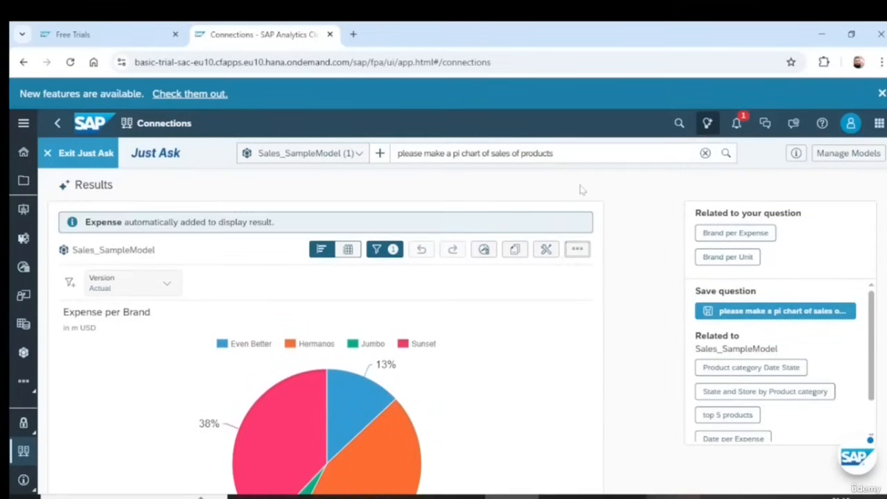
click(577, 251)
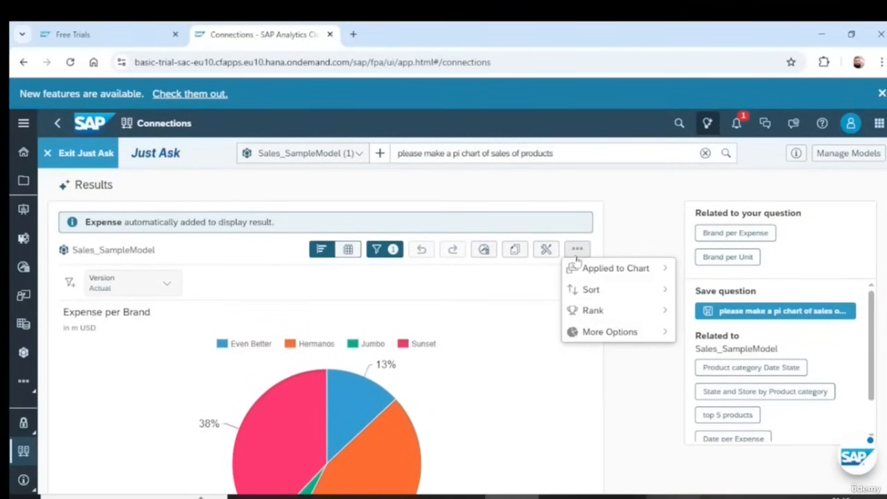
click(515, 249)
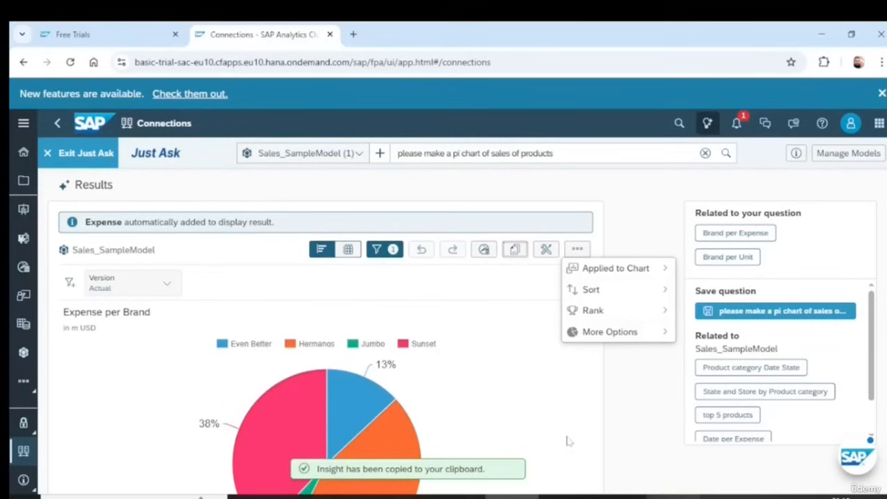
click(543, 392)
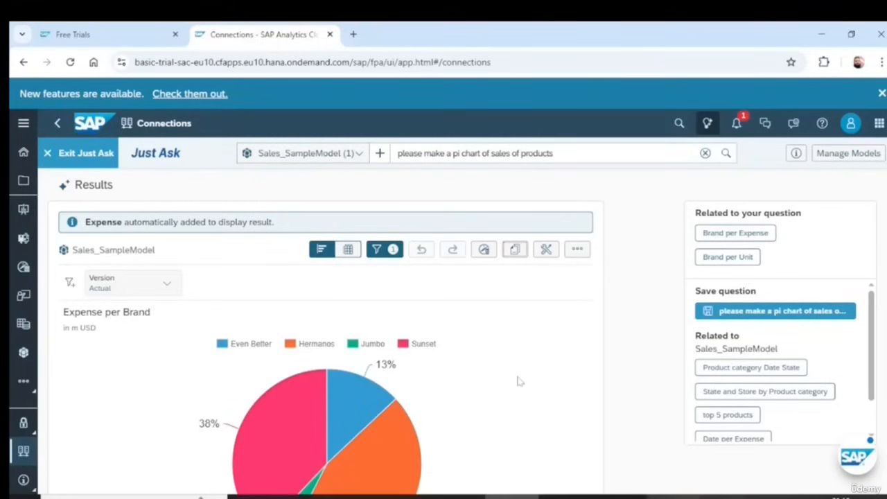
- Open the HStory story and view the Applied to Chart and Drill actions of the Sales Quantity chart
key(alt+Tab)
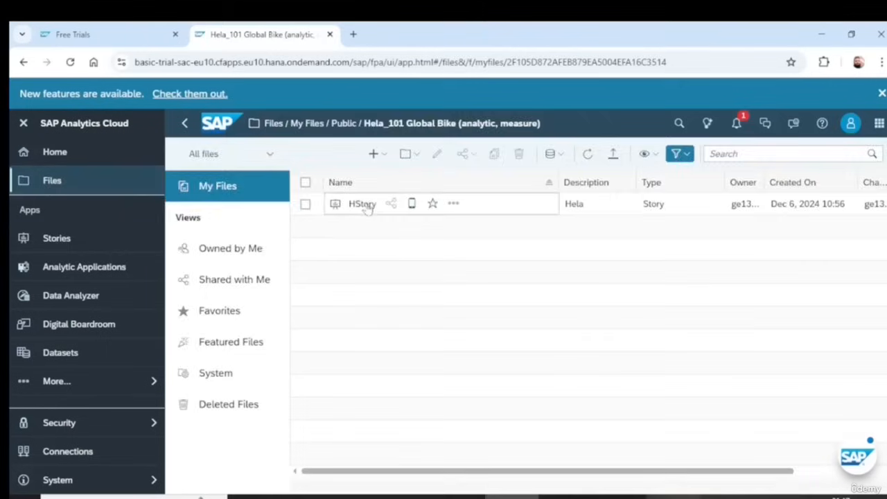
click(367, 204)
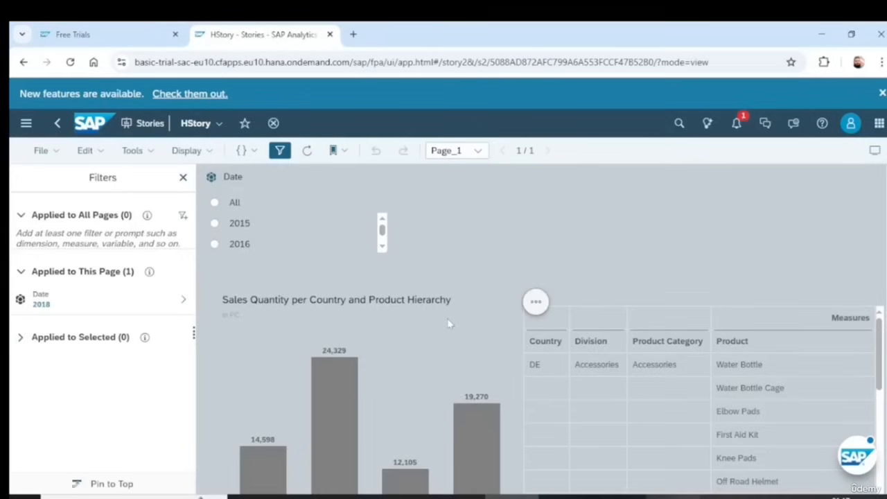
click(485, 425)
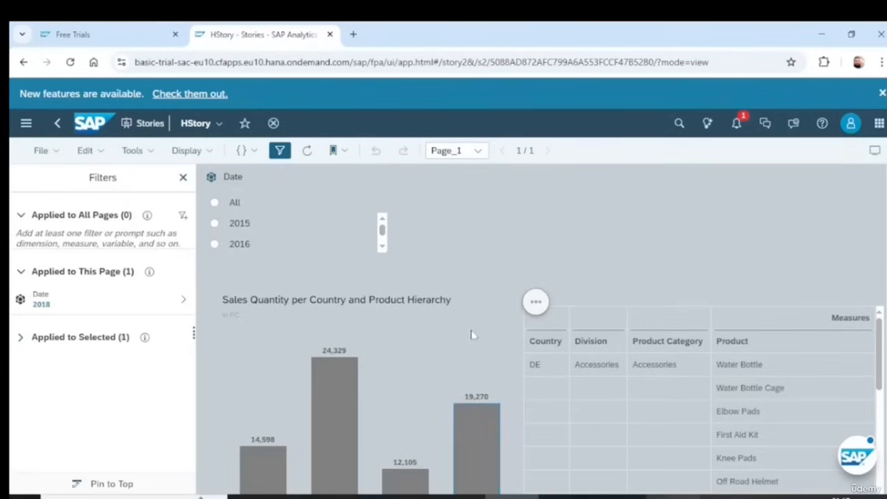
click(536, 304)
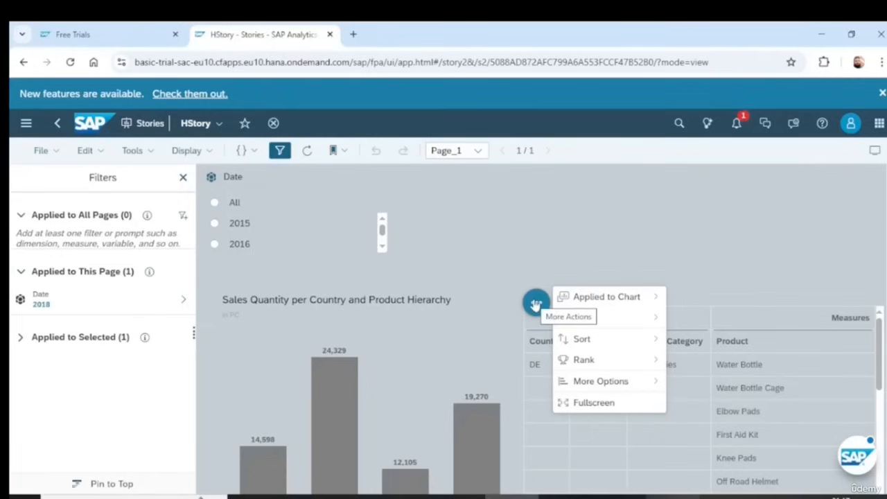
mouse_move(655, 305)
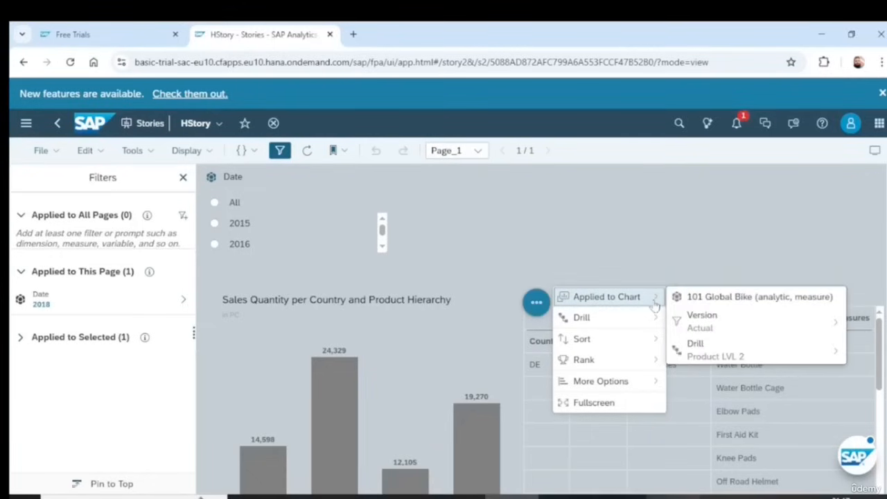
mouse_move(643, 331)
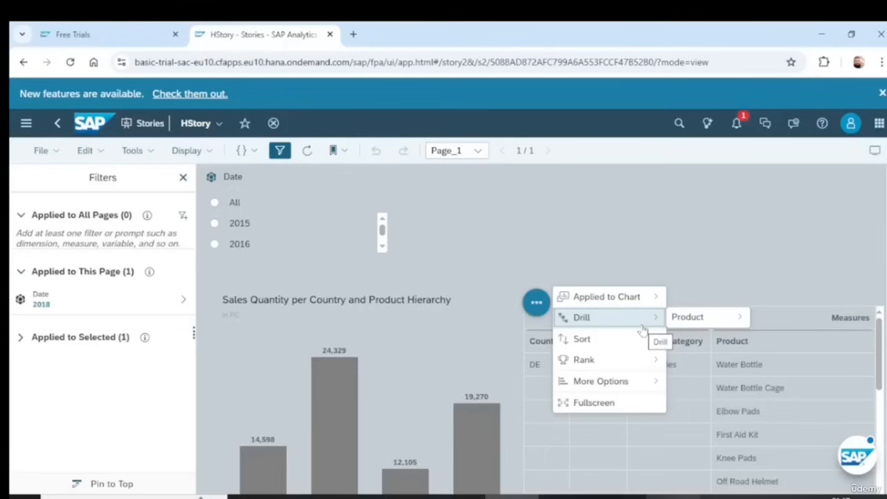
- Examine the additional actions available for the US Bicycles bar, including adding a comment, and clear the bar selection
click(485, 433)
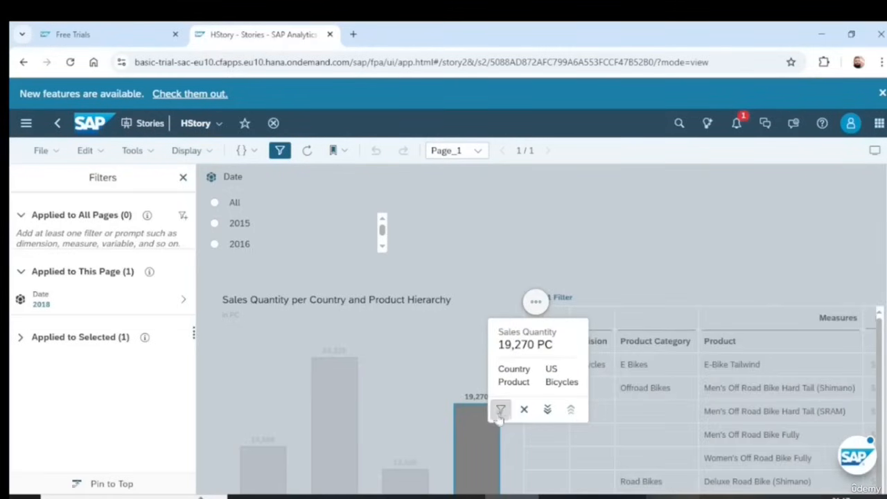
right_click(466, 433)
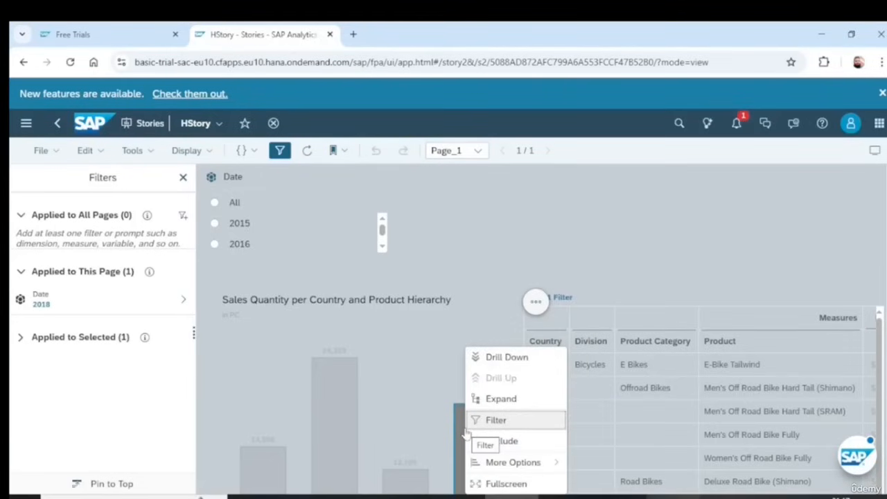
mouse_move(499, 471)
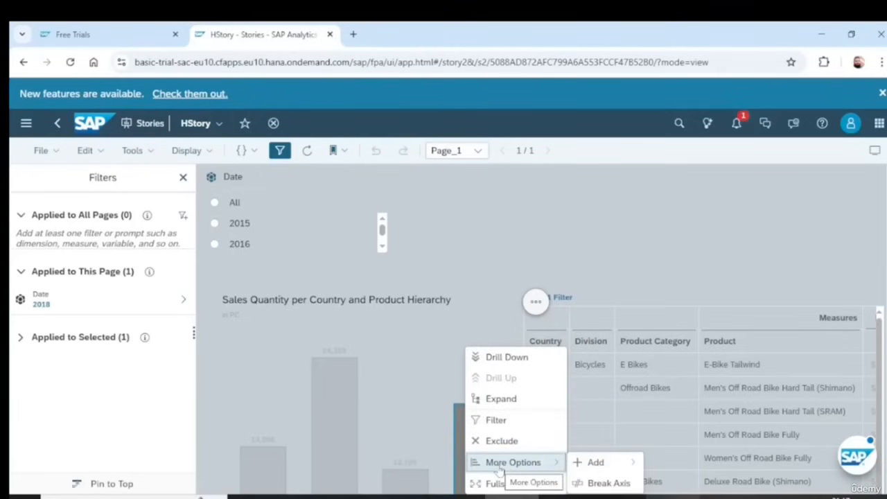
mouse_move(594, 465)
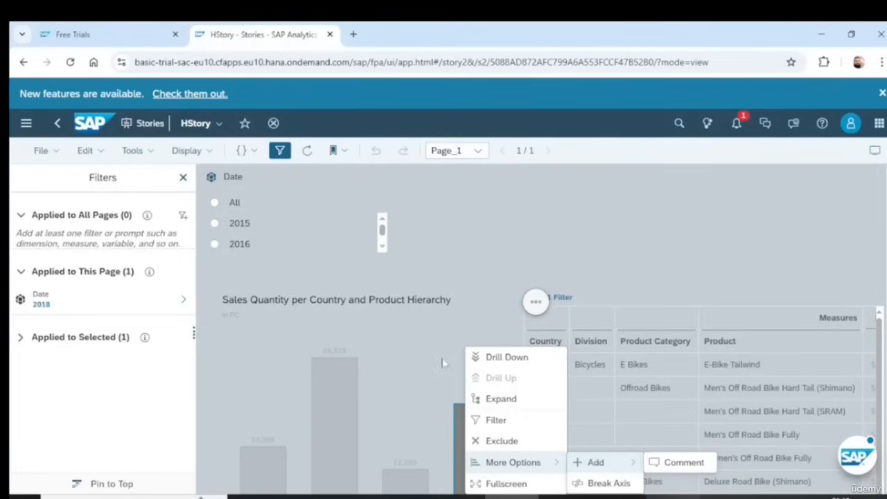
click(367, 404)
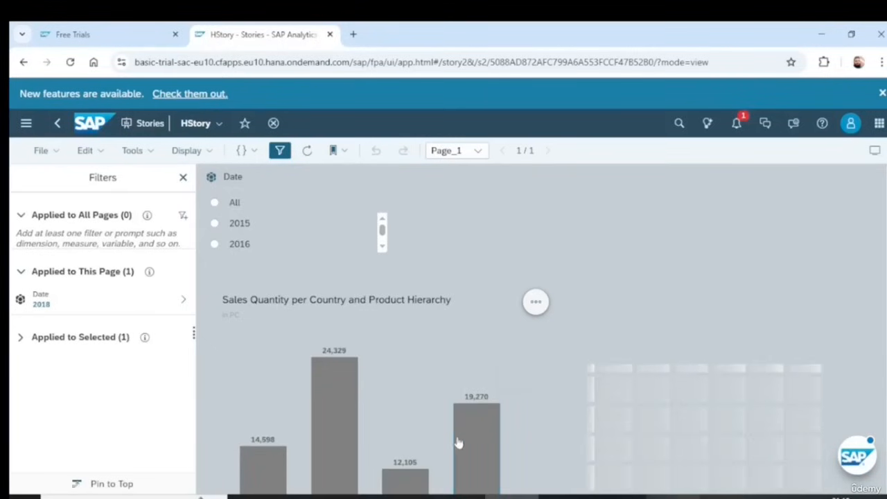
- Select the US Bicycles bar in the Sales Quantity chart and open a new comment for it
click(470, 447)
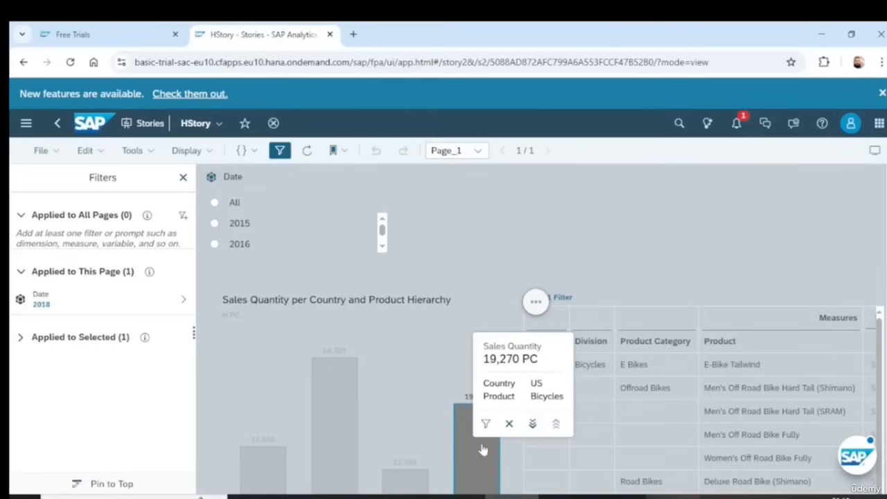
right_click(483, 453)
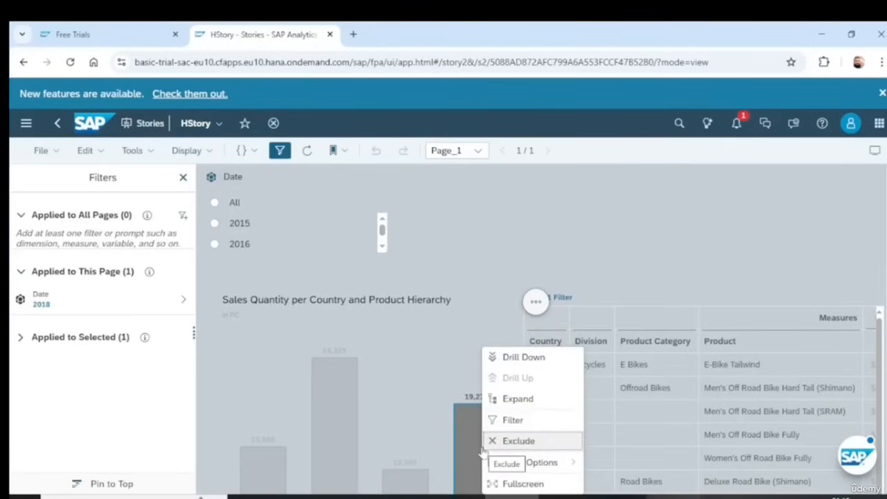
mouse_move(573, 463)
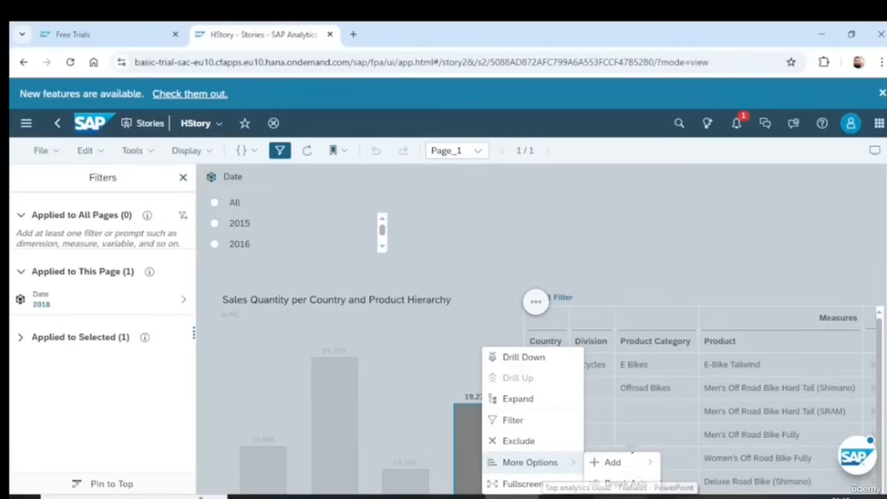
mouse_move(622, 462)
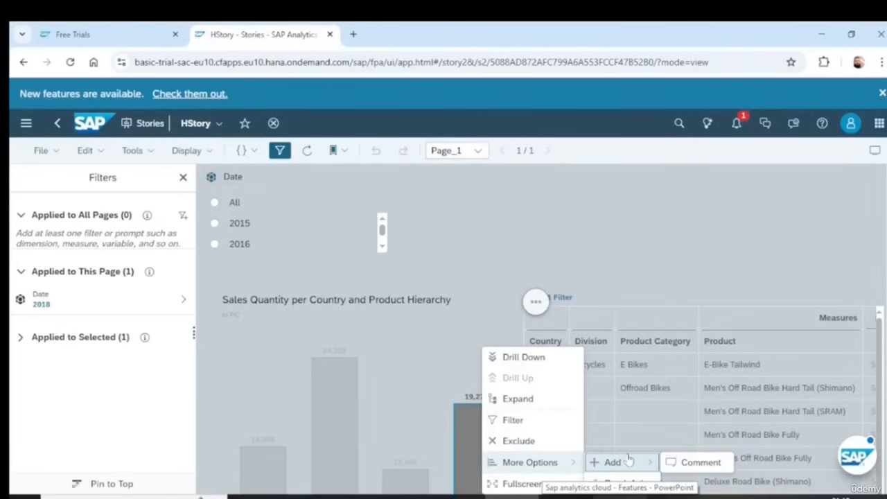
click(670, 469)
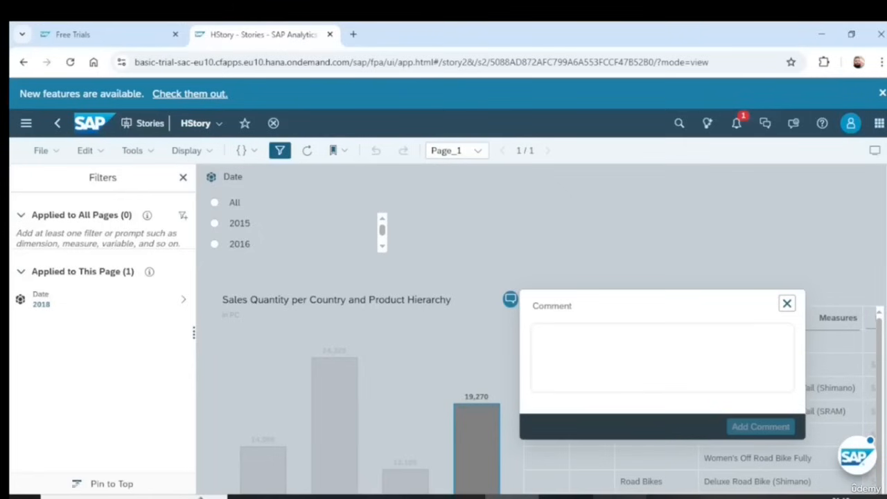
- Write "Good but it can be increase further" as the chart comment and post it
click(613, 358)
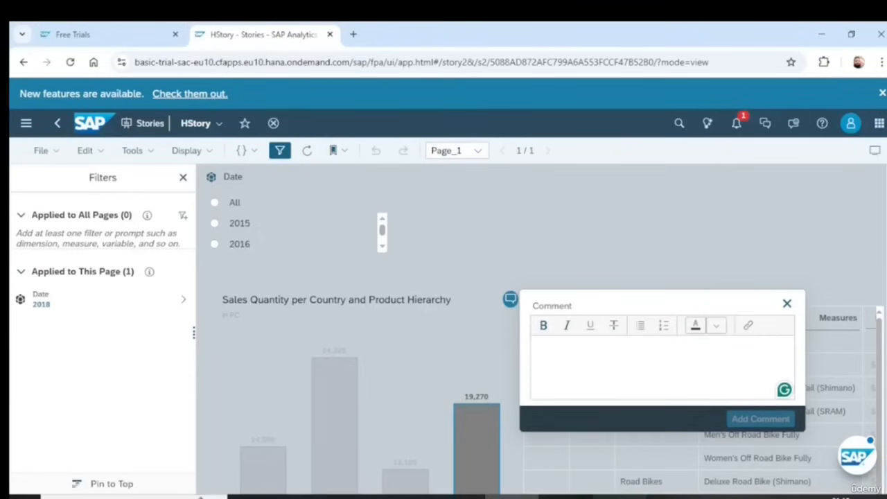
text(G)
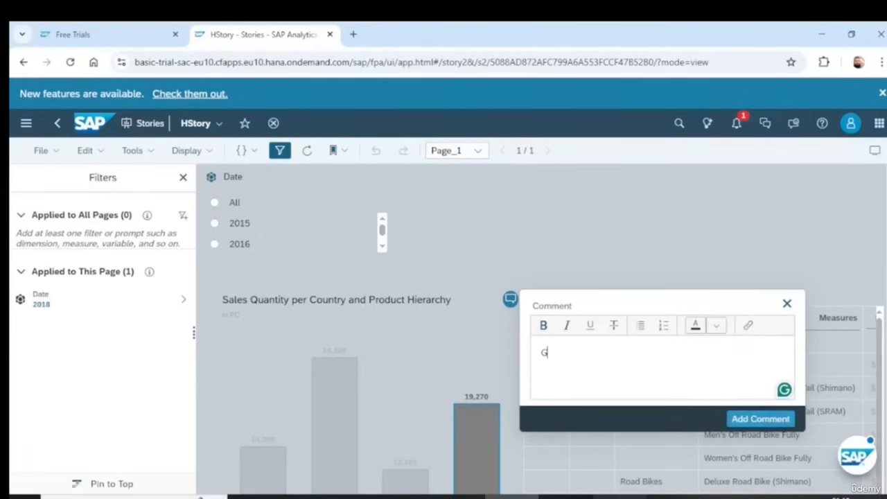
text(odd)
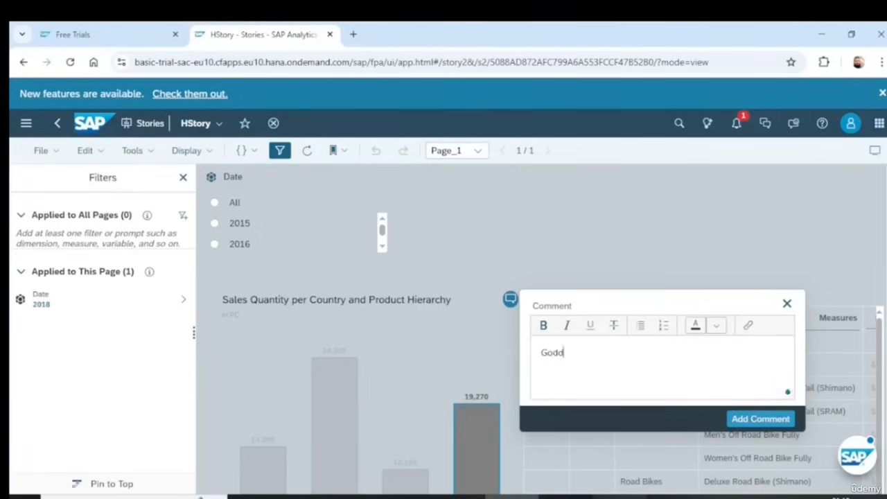
key(BackSpace)
key(BackSpace)
text(od but it can be i)
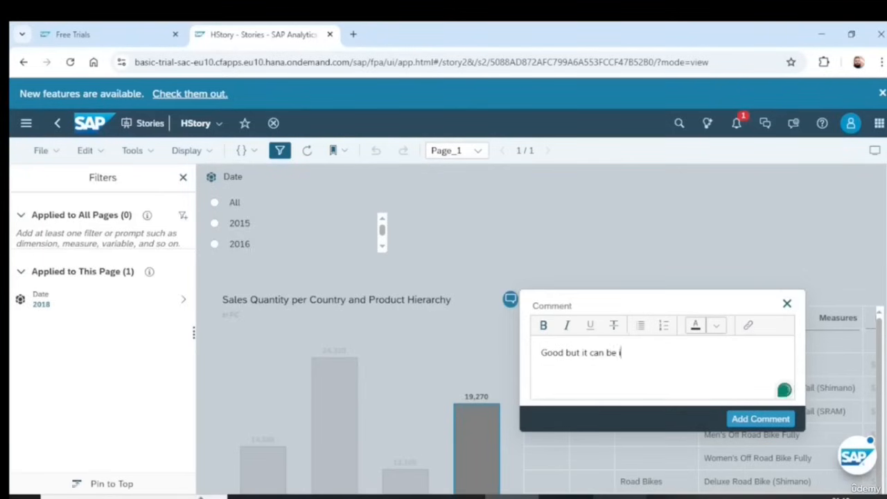
text(ncrease)
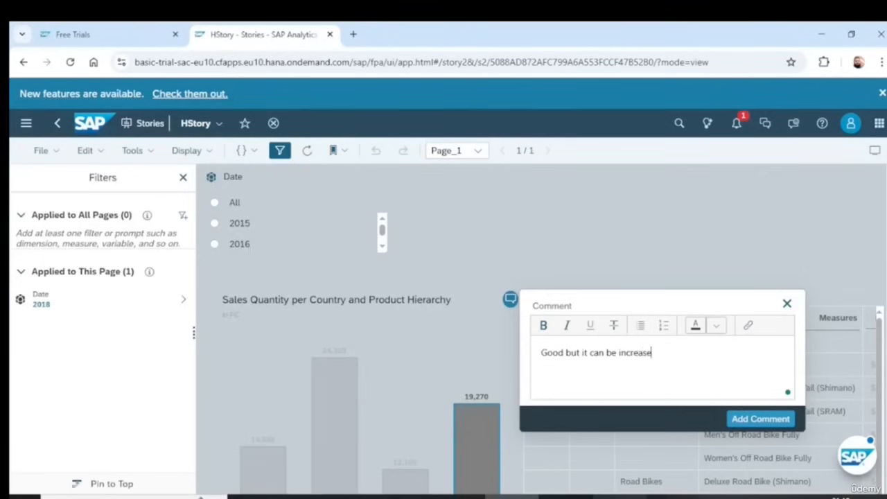
text( further)
click(748, 422)
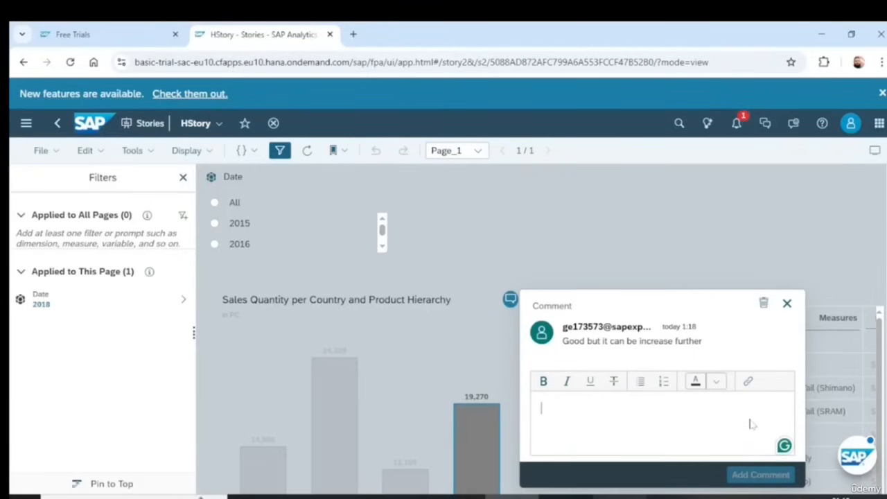
- Close the comment window and reopen the chart's comment thread to review the posted comment
click(788, 306)
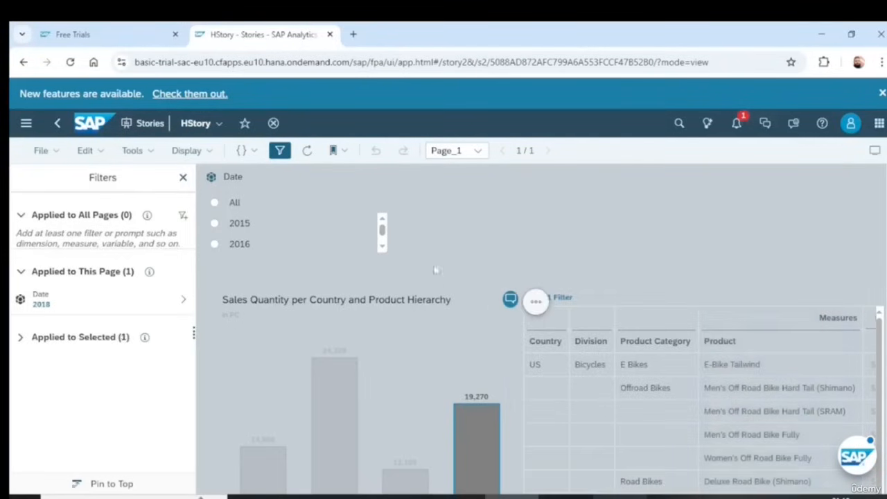
mouse_move(478, 416)
click(511, 299)
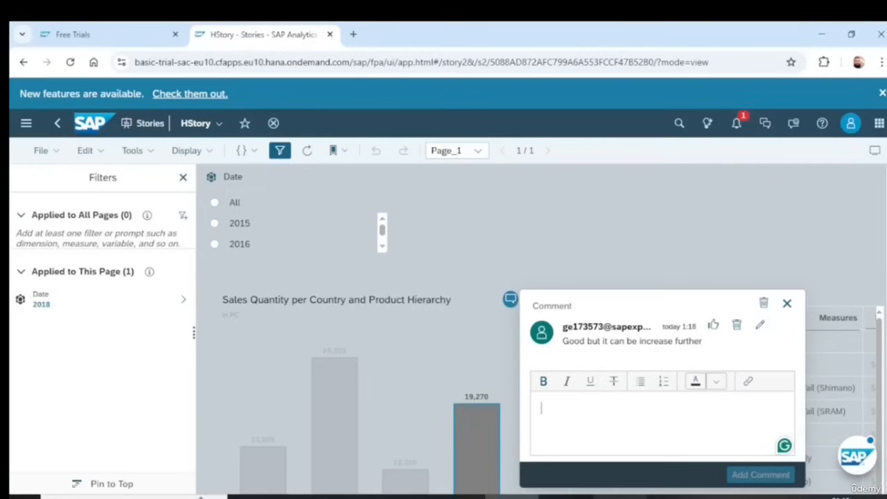